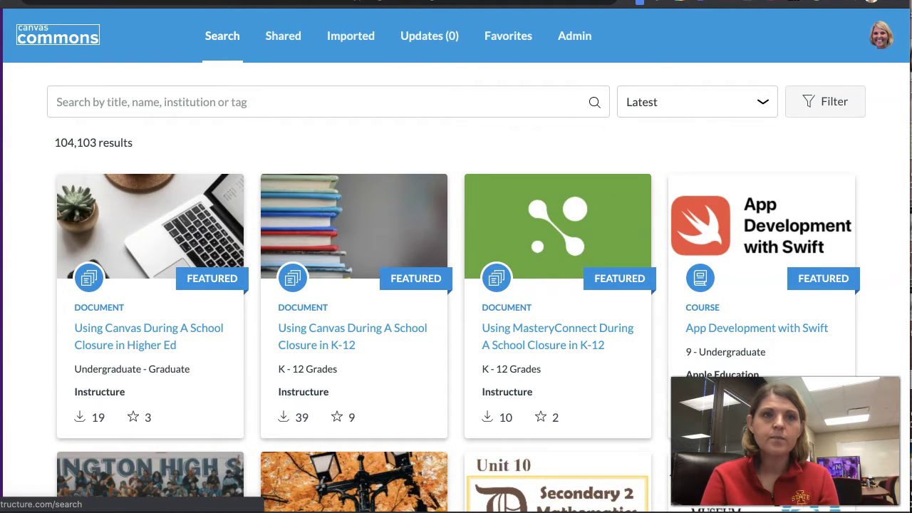
pyautogui.click(220, 37)
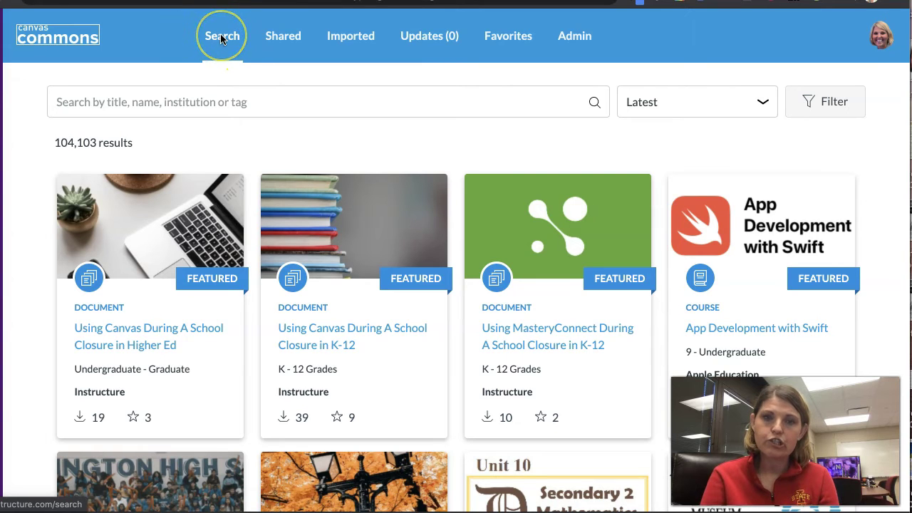
pyautogui.click(283, 43)
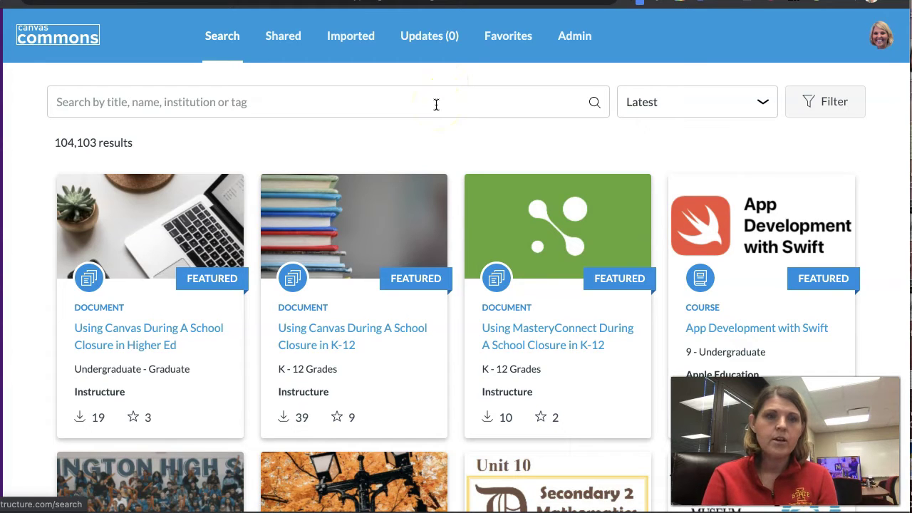
pyautogui.click(436, 104)
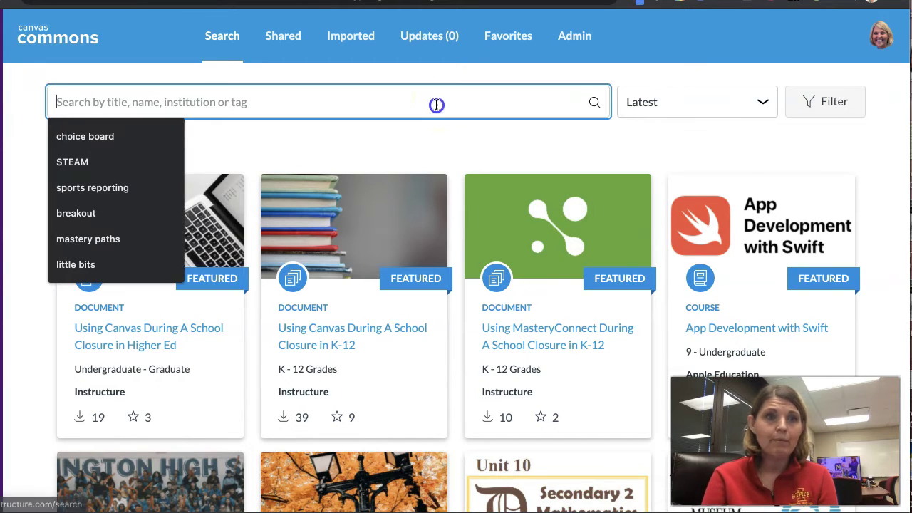
# Step: Dismiss the suggestions and search Canvas Commons for 'public service announcements'
pyautogui.click(522, 68)
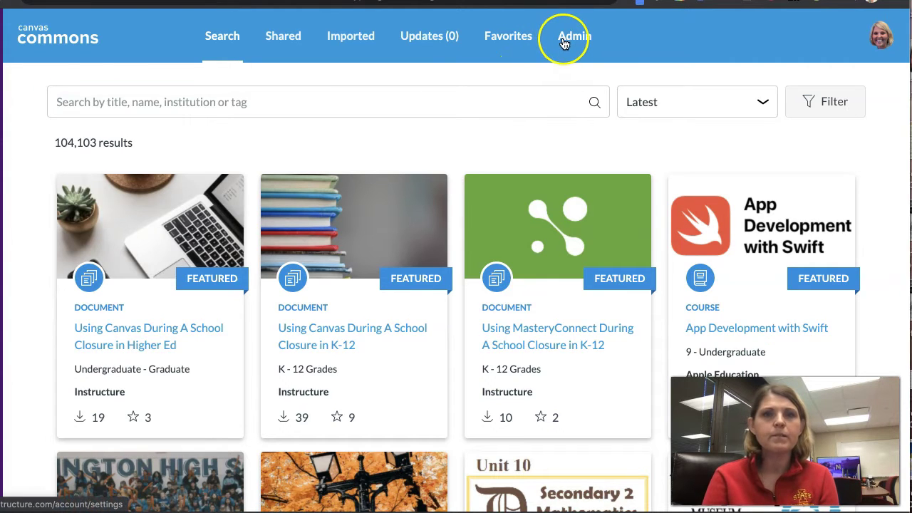
pyautogui.click(488, 107)
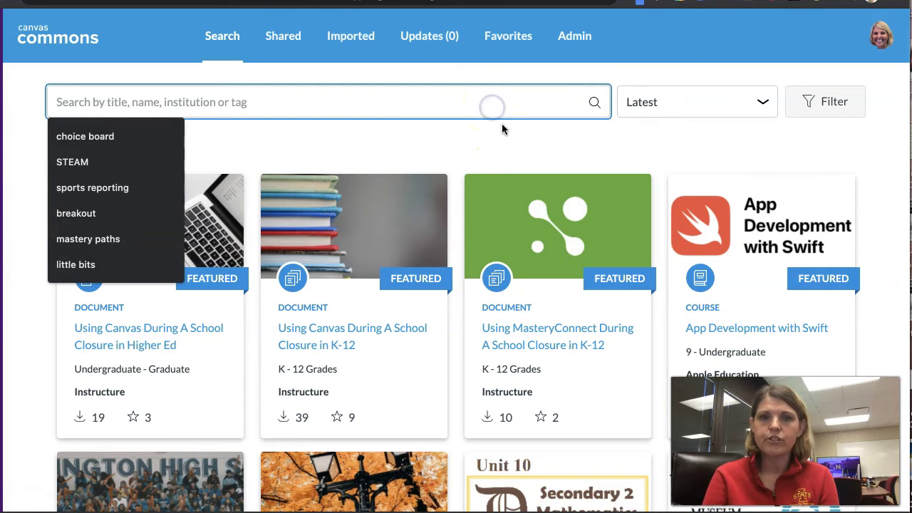
pyautogui.write('p')
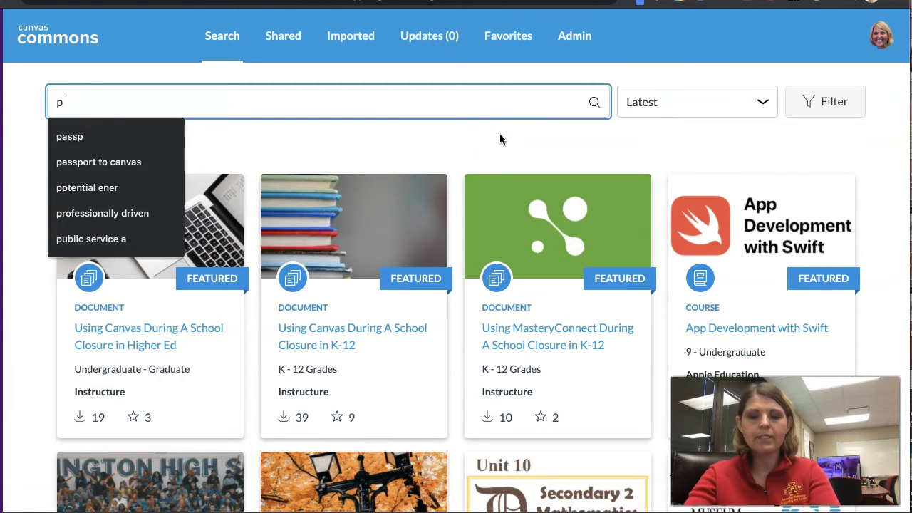
pyautogui.write('ublic serv')
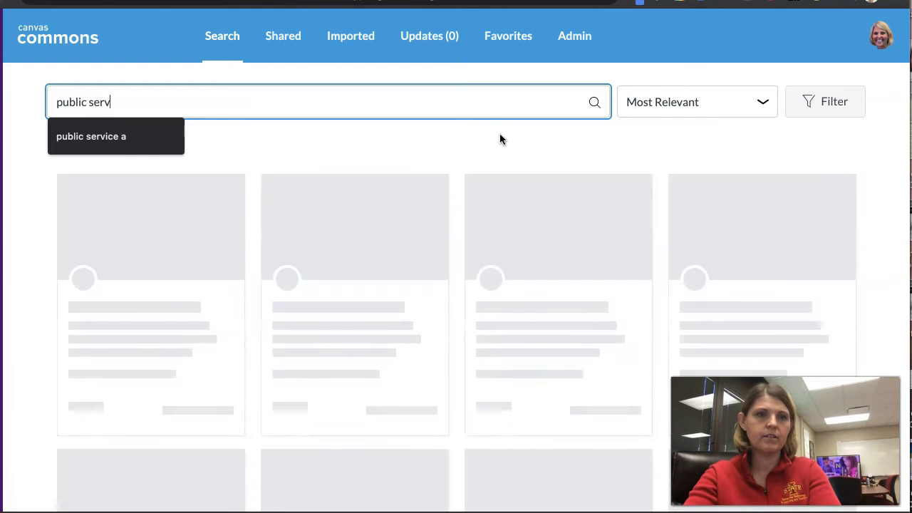
pyautogui.write('ice announcement')
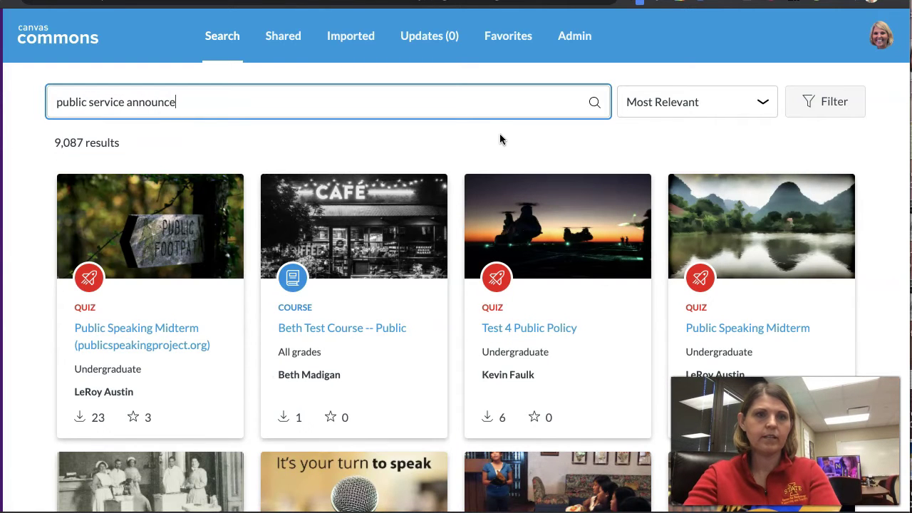
pyautogui.write('s')
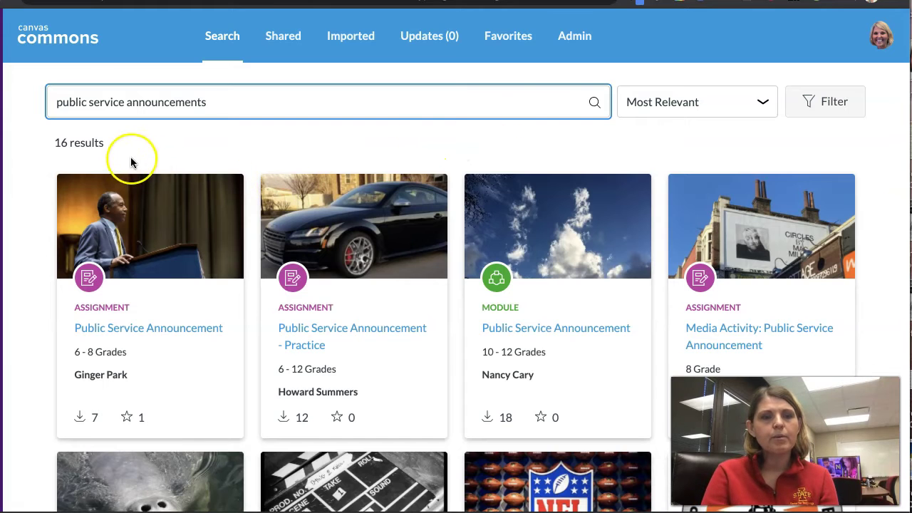
pyautogui.click(54, 142)
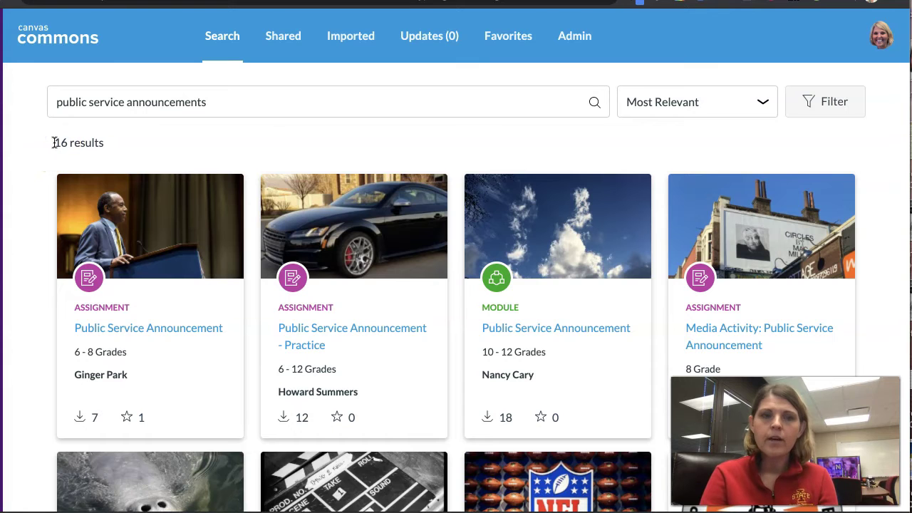
pyautogui.scroll(-3, 55, 142)
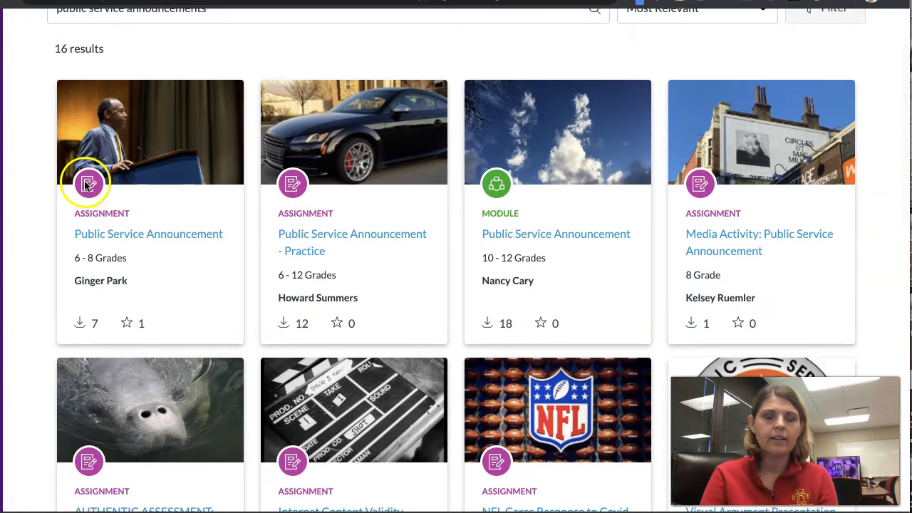
pyautogui.scroll(-4, 321, 189)
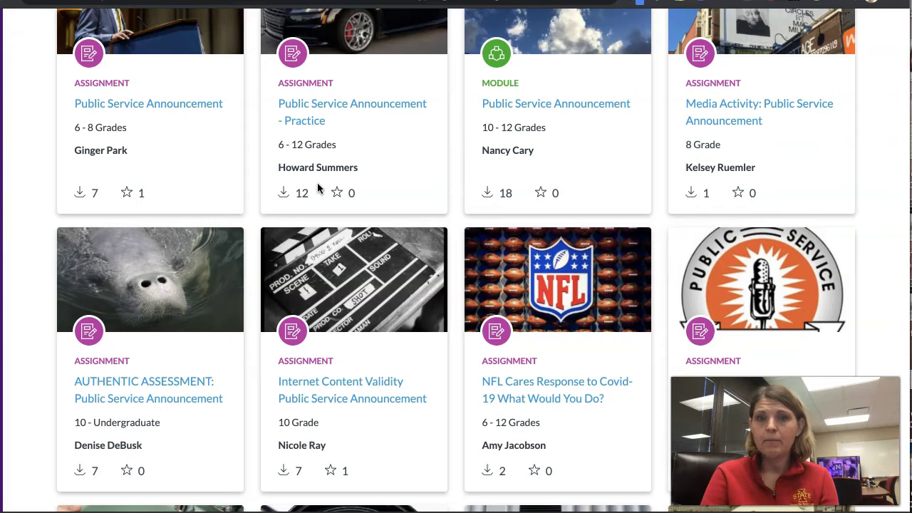
pyautogui.scroll(1, 399, 157)
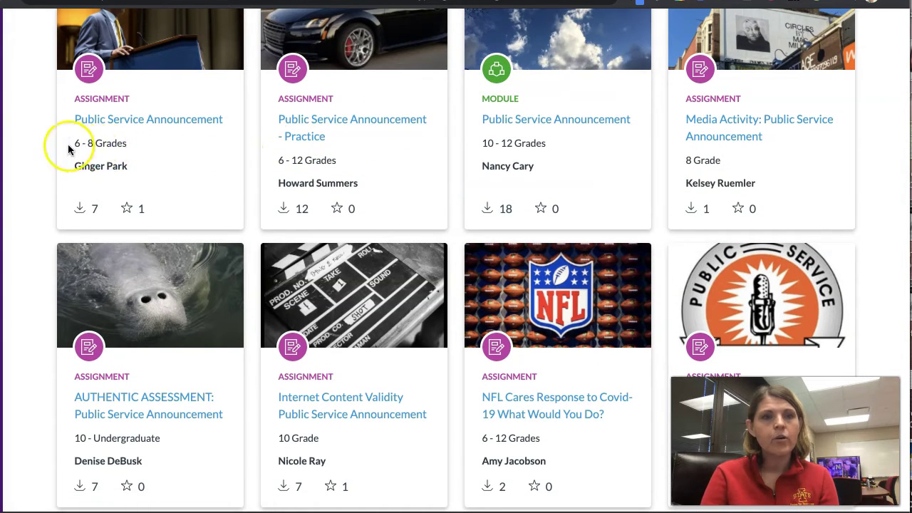
pyautogui.moveTo(73, 143); pyautogui.dragTo(124, 143)
pyautogui.click(151, 144)
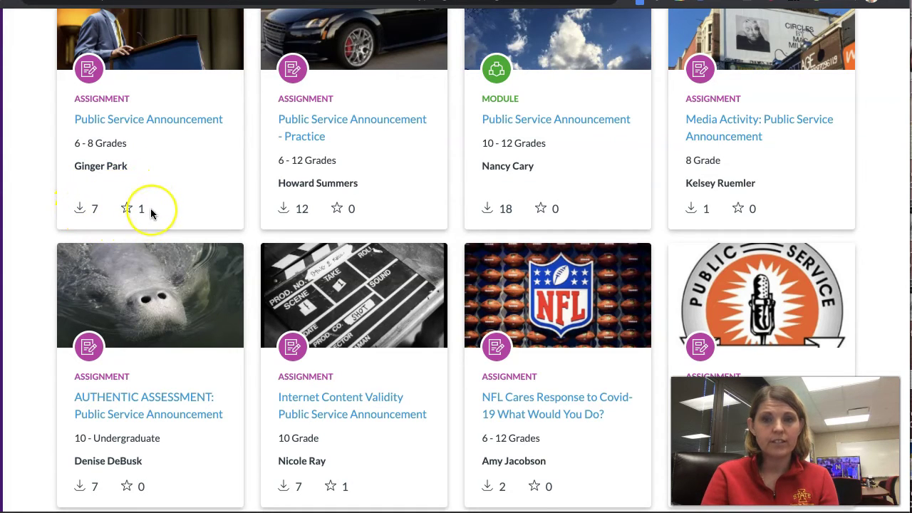
pyautogui.scroll(1, 151, 210)
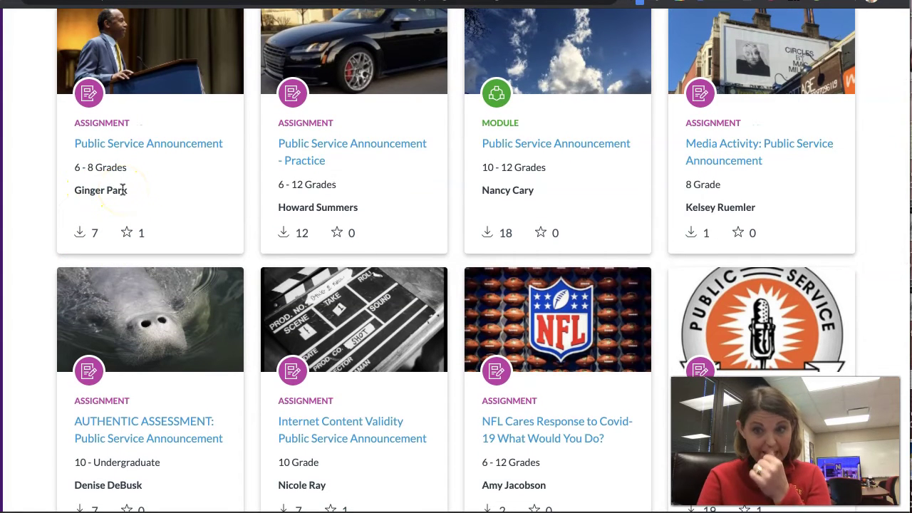
pyautogui.scroll(5, 122, 189)
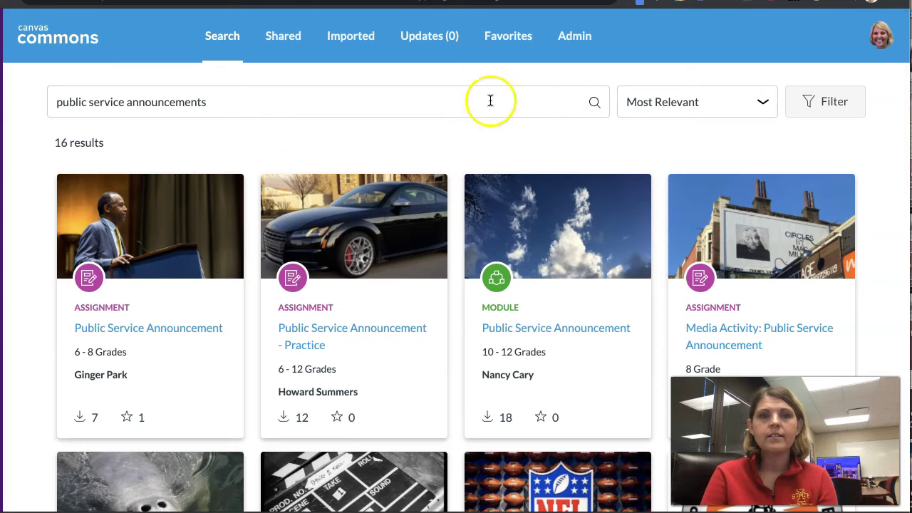
# Step: Replace the search terms with 'us history' and run the search
pyautogui.tripleClick(238, 99)
pyautogui.write('u')
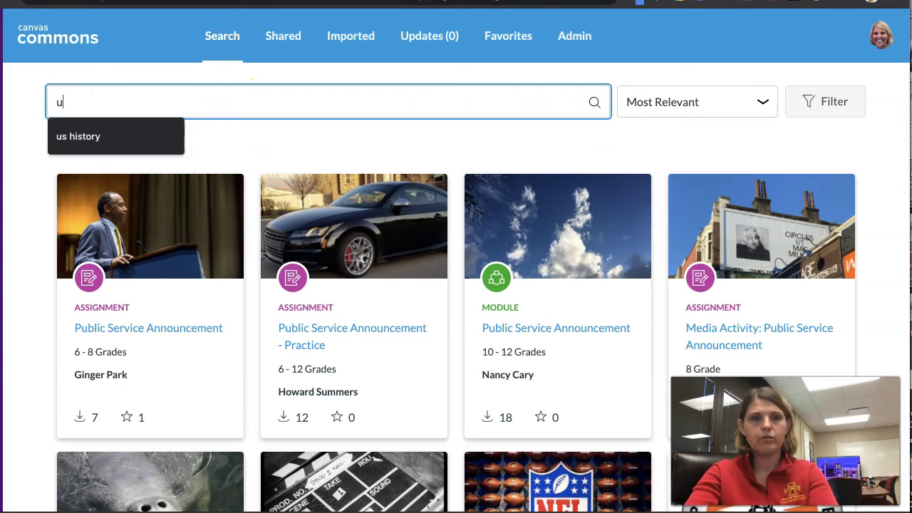
pyautogui.write('s history')
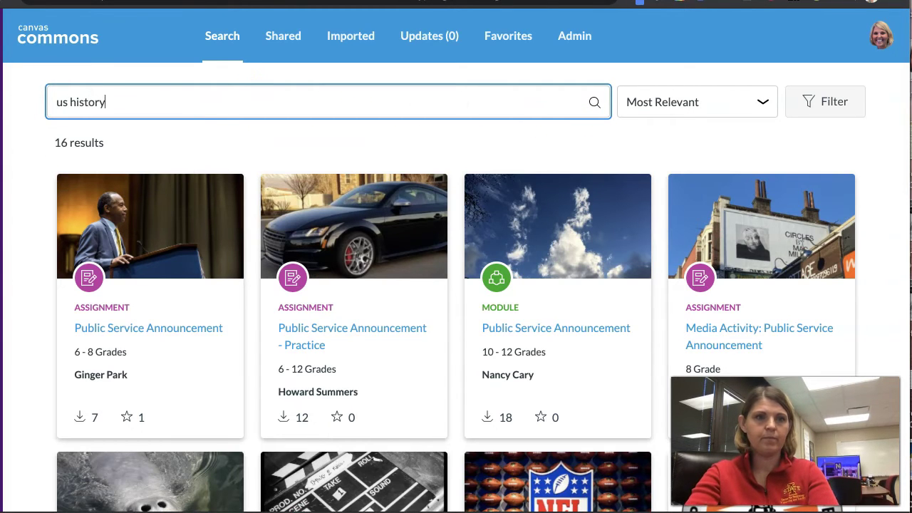
pyautogui.press('Return')
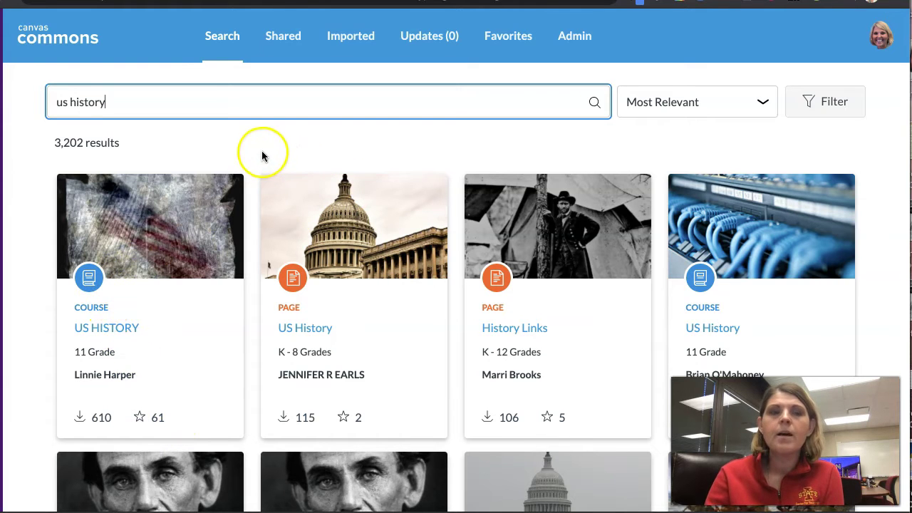
# Step: Try sorting the us history results by Latest, then by Most Favorited
pyautogui.click(763, 102)
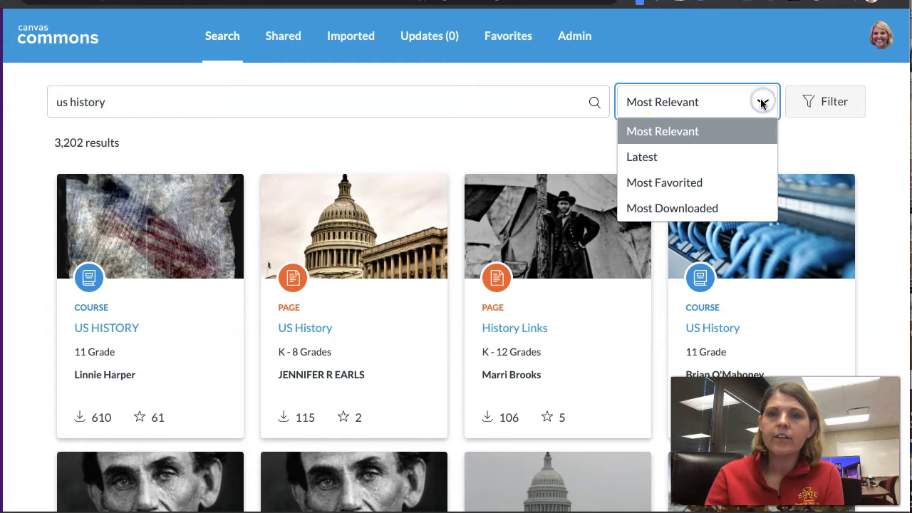
pyautogui.click(663, 156)
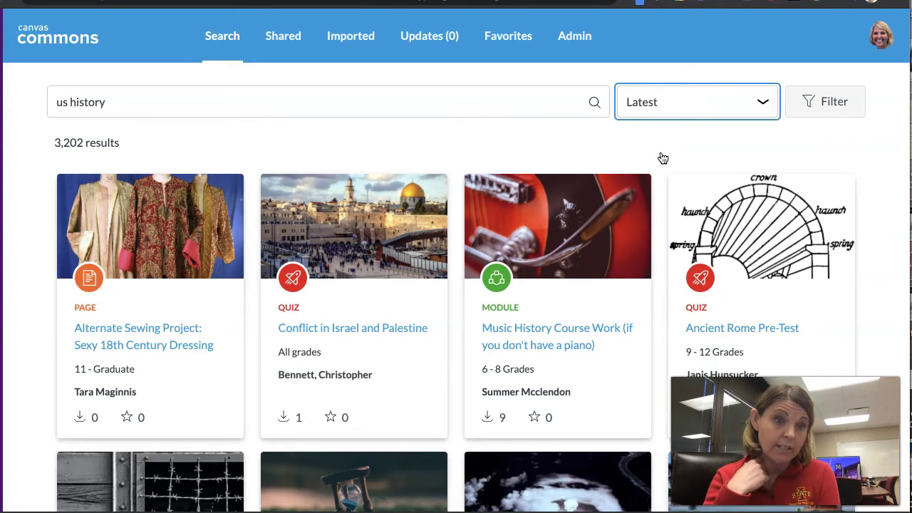
pyautogui.click(710, 115)
pyautogui.click(686, 180)
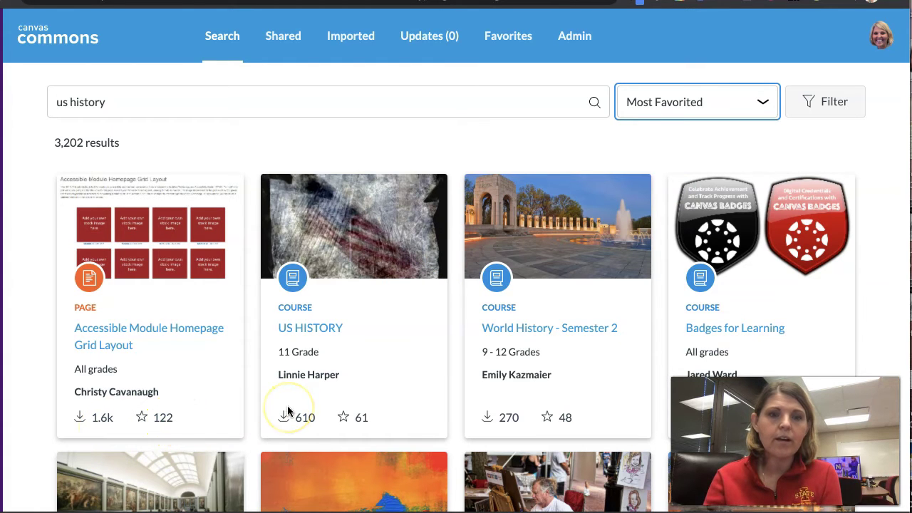
pyautogui.scroll(-1, 289, 404)
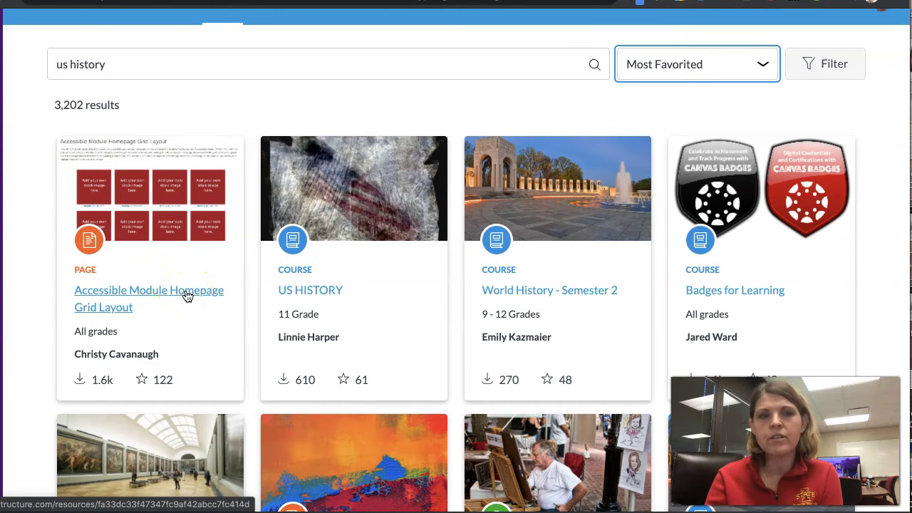
pyautogui.scroll(1, 192, 264)
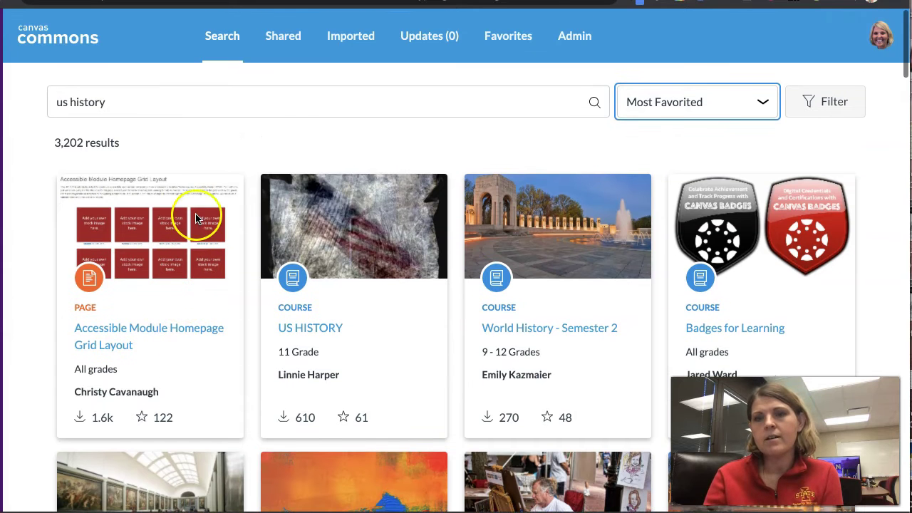
pyautogui.scroll(-5, 305, 122)
pyautogui.scroll(5, 305, 122)
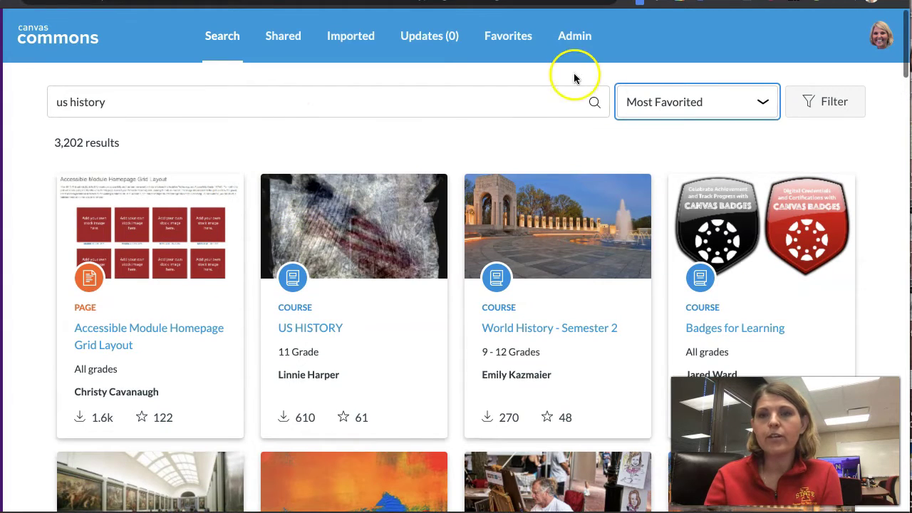
# Step: Re-sort the results by Most Downloaded and look over the list
pyautogui.click(649, 104)
pyautogui.click(645, 208)
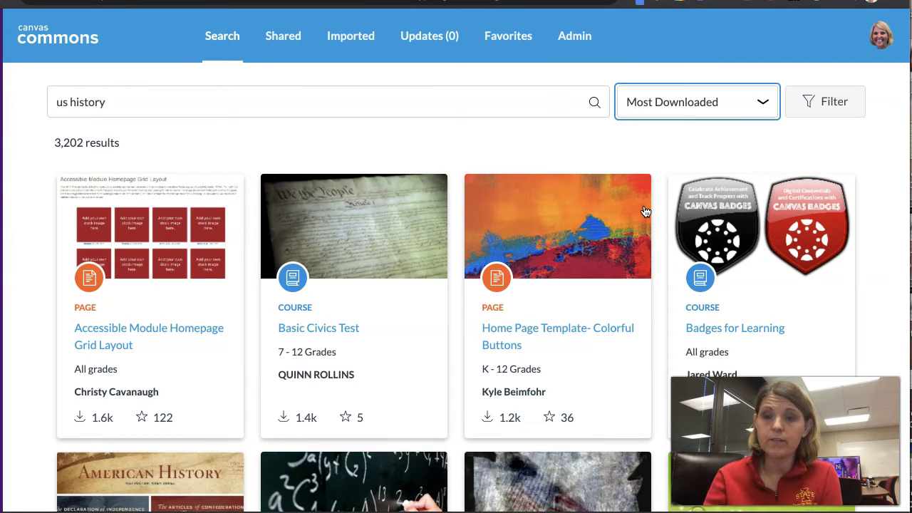
pyautogui.scroll(-3, 646, 212)
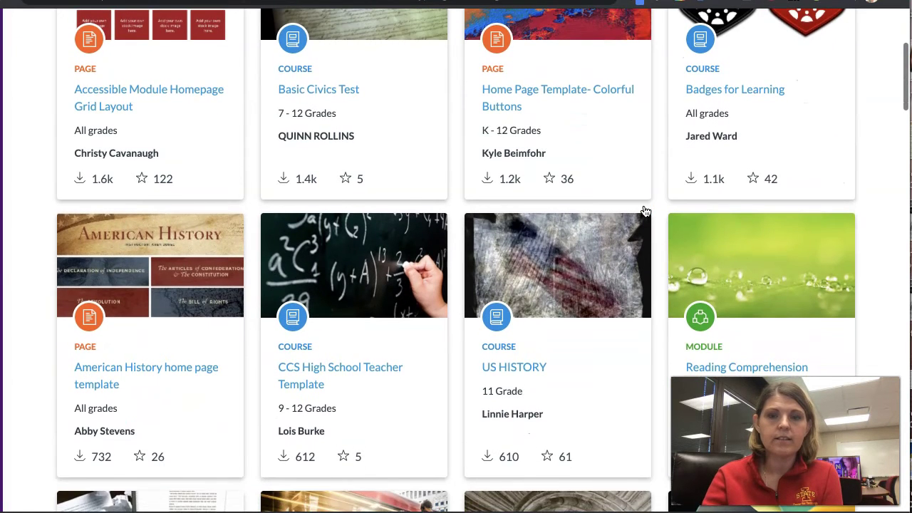
pyautogui.scroll(3, 645, 210)
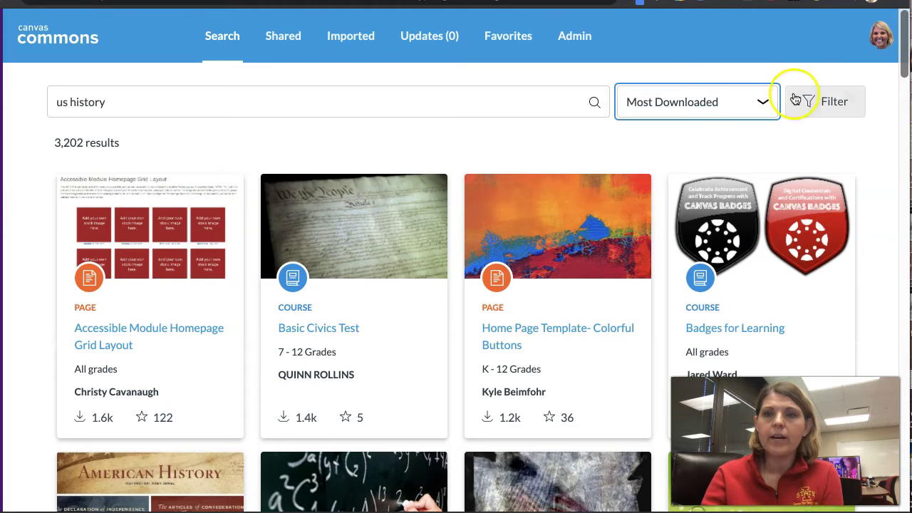
# Step: Filter the results to Courses for 9th, 10th, 11th and 12th grade
pyautogui.click(767, 103)
pyautogui.click(816, 102)
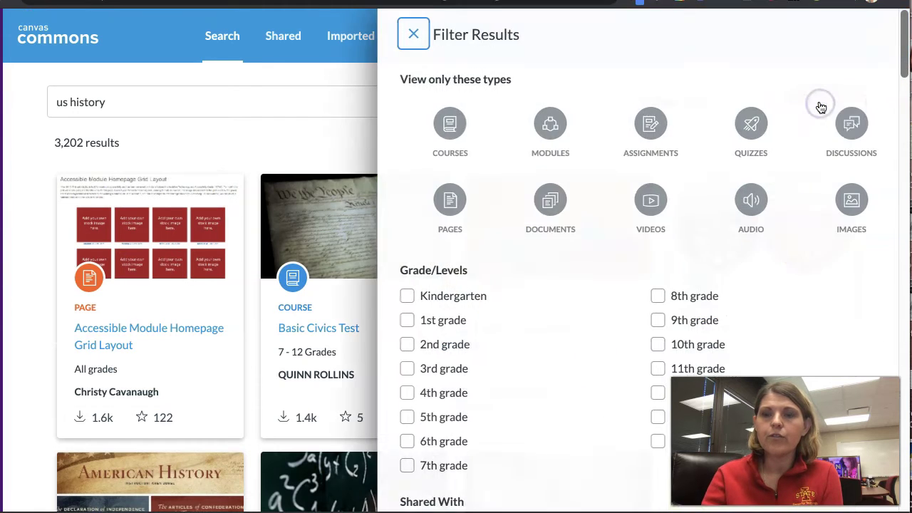
pyautogui.scroll(-1, 600, 79)
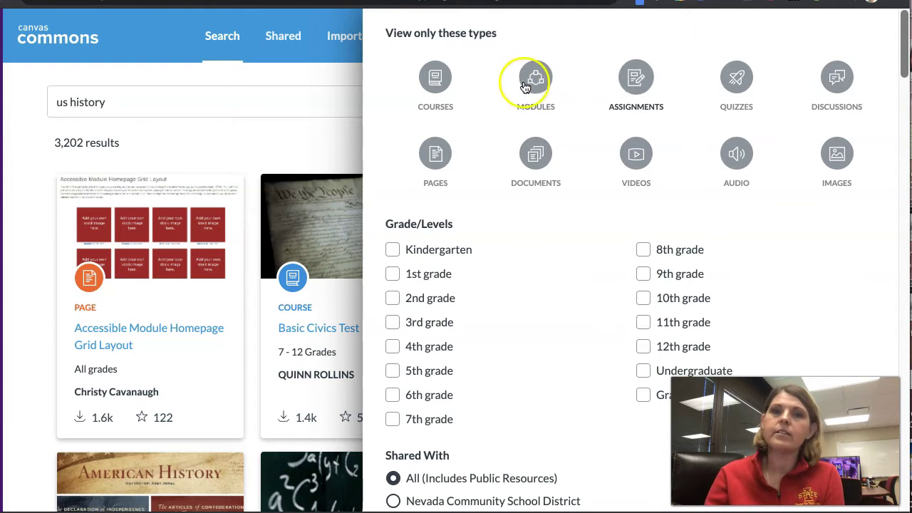
pyautogui.click(434, 84)
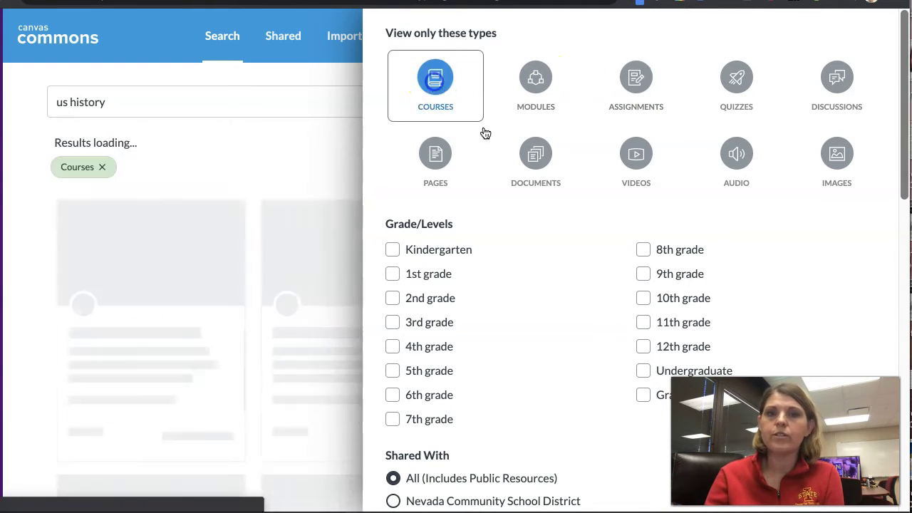
pyautogui.click(643, 274)
pyautogui.click(643, 298)
pyautogui.click(644, 322)
pyautogui.click(644, 347)
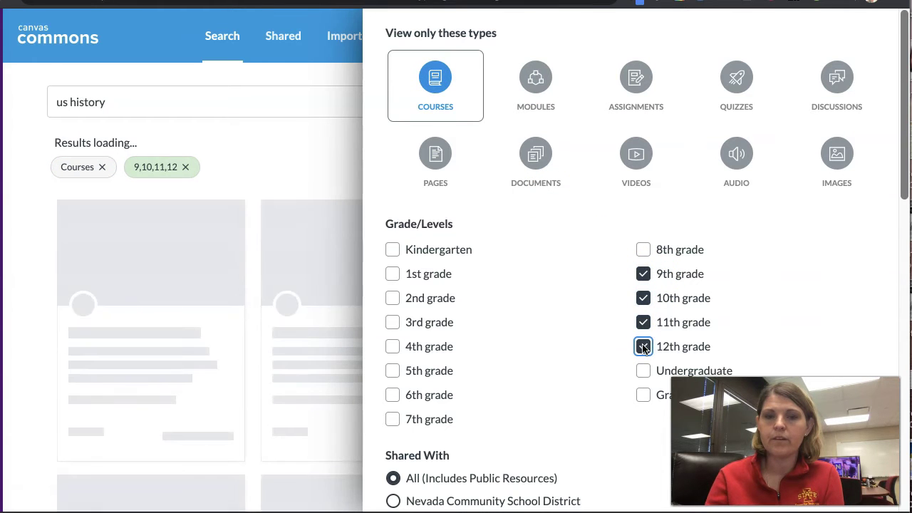
pyautogui.click(268, 154)
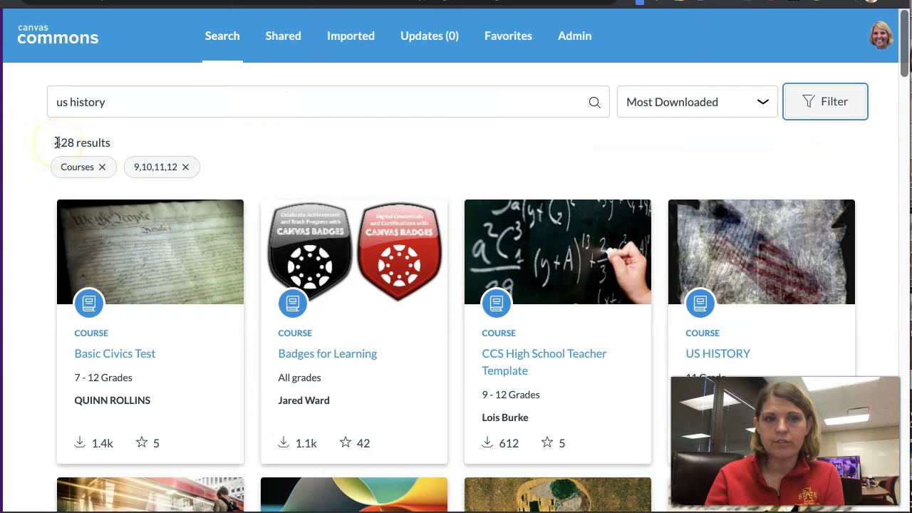
# Step: Browse the filtered results and open the US HISTORY course
pyautogui.scroll(-4, 300, 146)
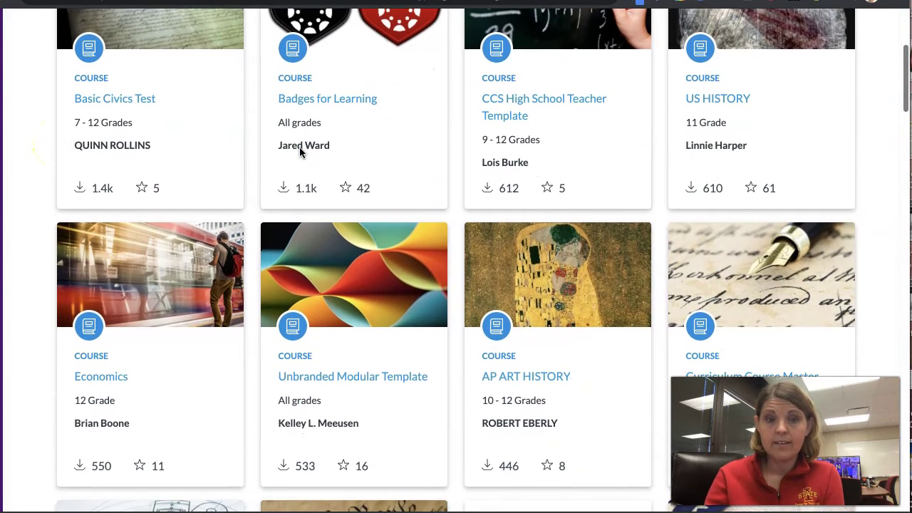
pyautogui.scroll(4, 300, 151)
pyautogui.click(150, 114)
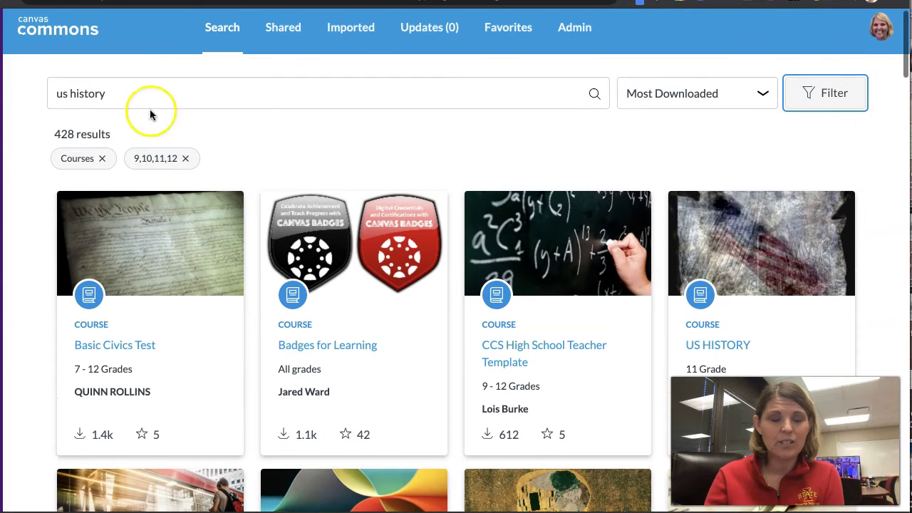
pyautogui.click(112, 93)
pyautogui.scroll(-5, 229, 95)
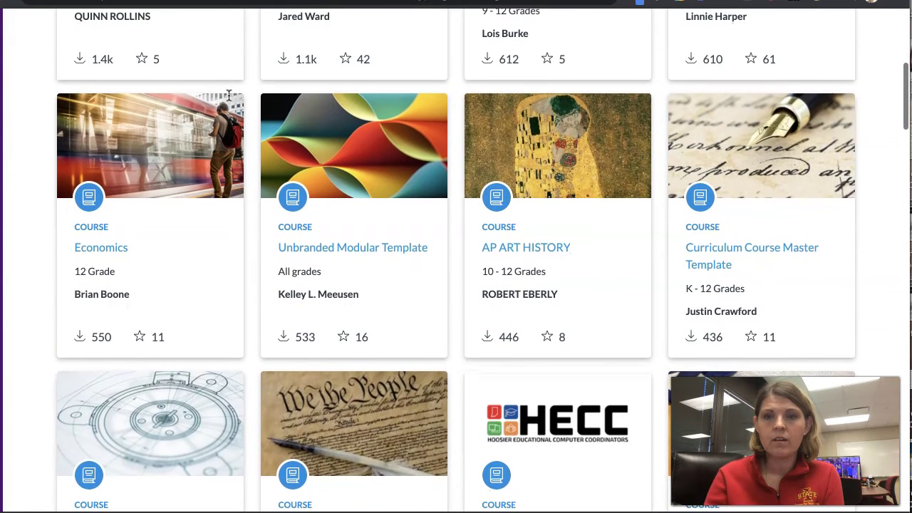
pyautogui.scroll(2, 229, 95)
pyautogui.scroll(2, 229, 95)
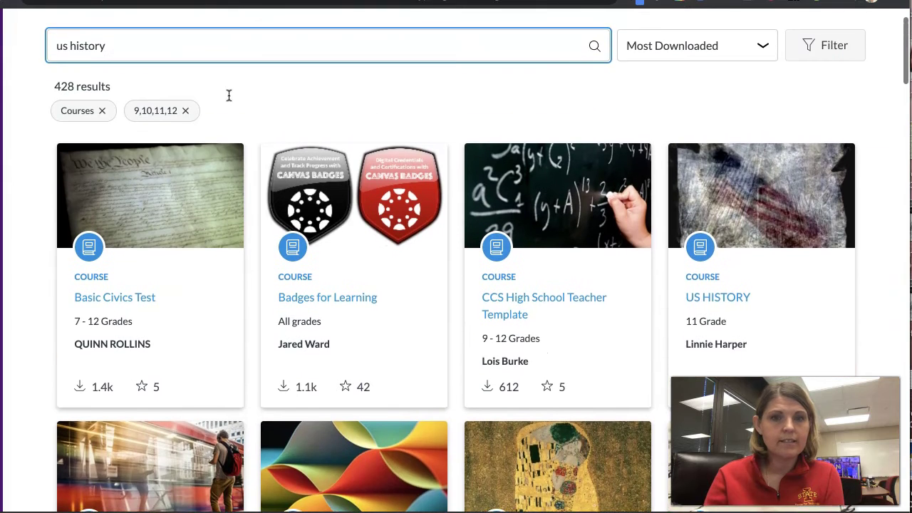
pyautogui.scroll(-1, 229, 95)
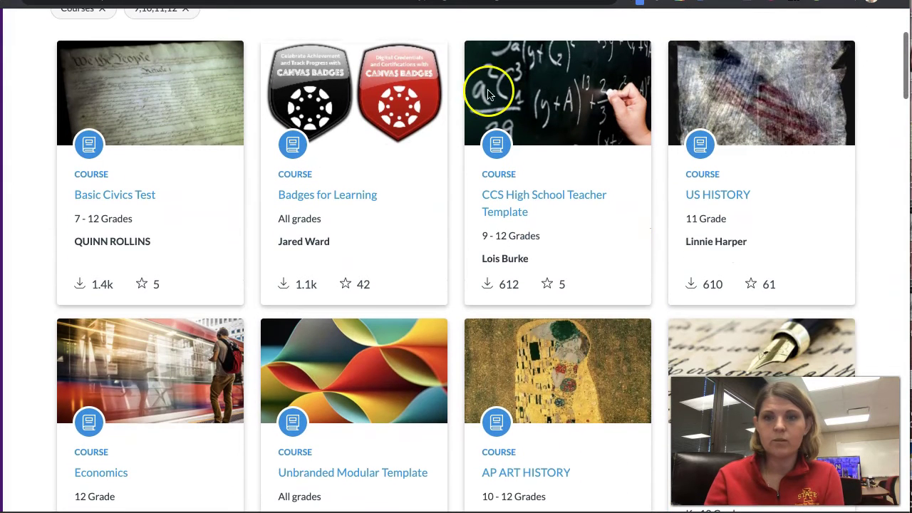
pyautogui.click(700, 200)
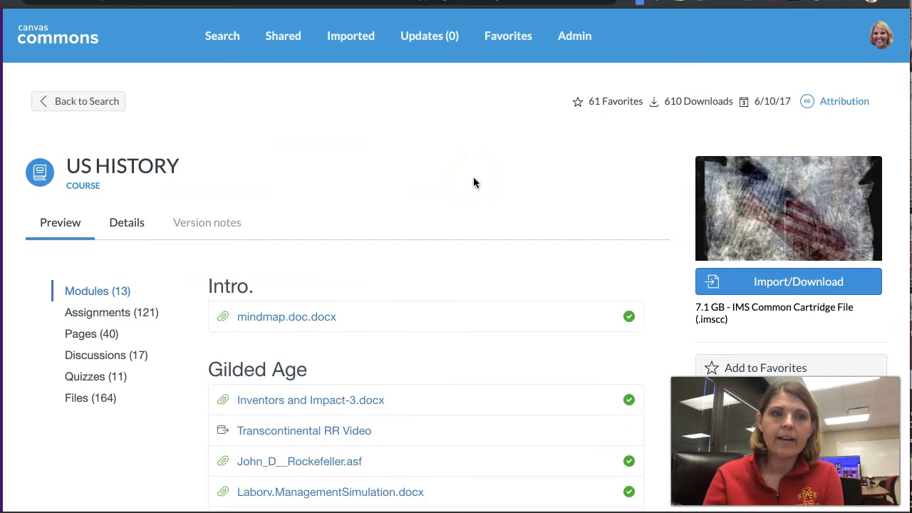
# Step: Preview the Intro module's first page, 'Get pumped for the first day of school!'
pyautogui.scroll(-1, 392, 240)
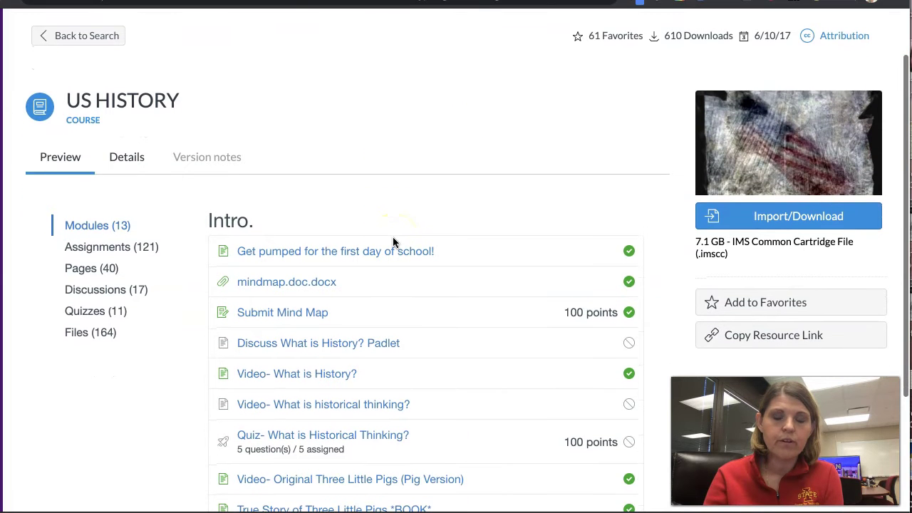
pyautogui.scroll(-4, 393, 242)
pyautogui.scroll(-4, 393, 242)
pyautogui.scroll(4, 393, 242)
pyautogui.scroll(5, 393, 242)
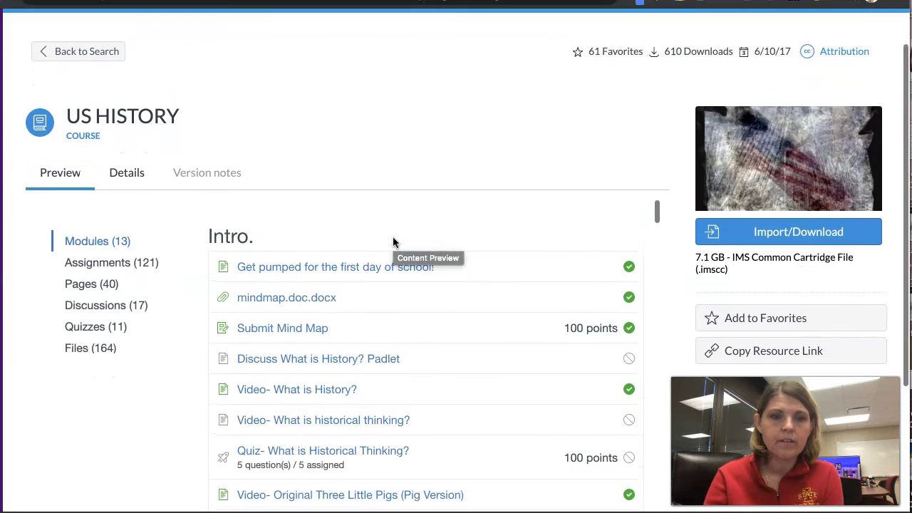
pyautogui.click(336, 220)
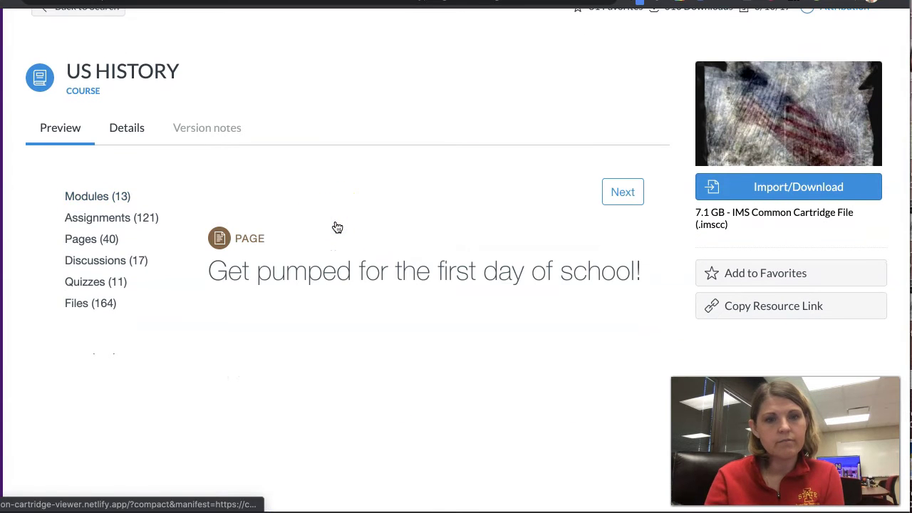
# Step: Step forward to the Submit Mind Map assignment and its rubric
pyautogui.scroll(-3, 335, 227)
pyautogui.scroll(-3, 165, 324)
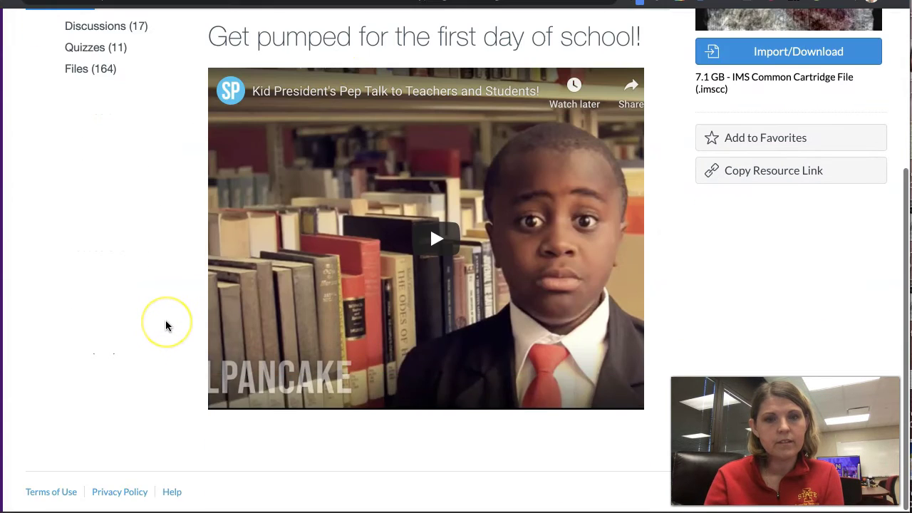
pyautogui.scroll(5, 167, 322)
pyautogui.scroll(-4, 586, 138)
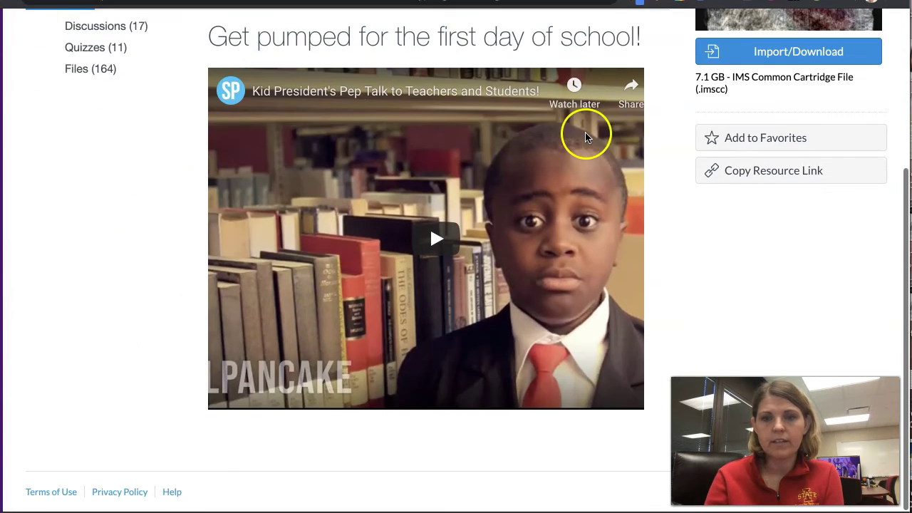
pyautogui.scroll(3, 583, 186)
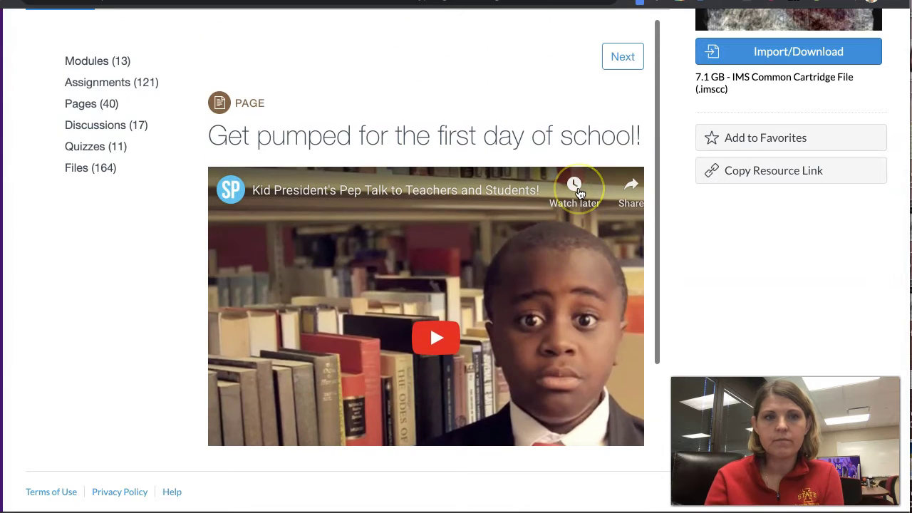
pyautogui.click(622, 56)
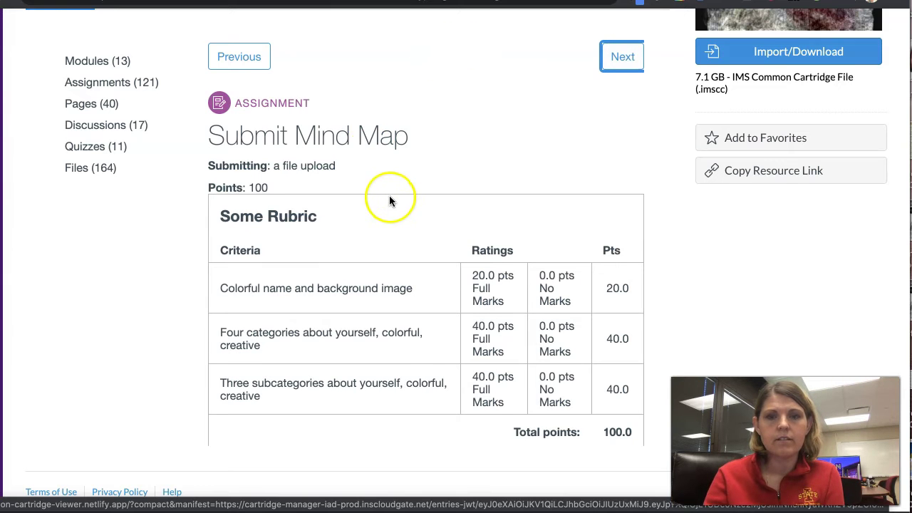
pyautogui.scroll(5, 128, 98)
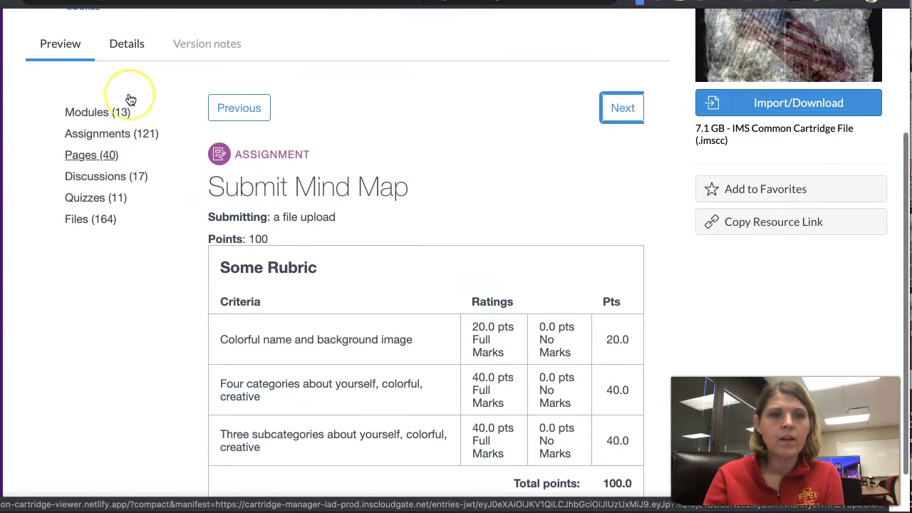
# Step: Return to the us history results and clear the grades 9–12 and Courses filters
pyautogui.click(96, 102)
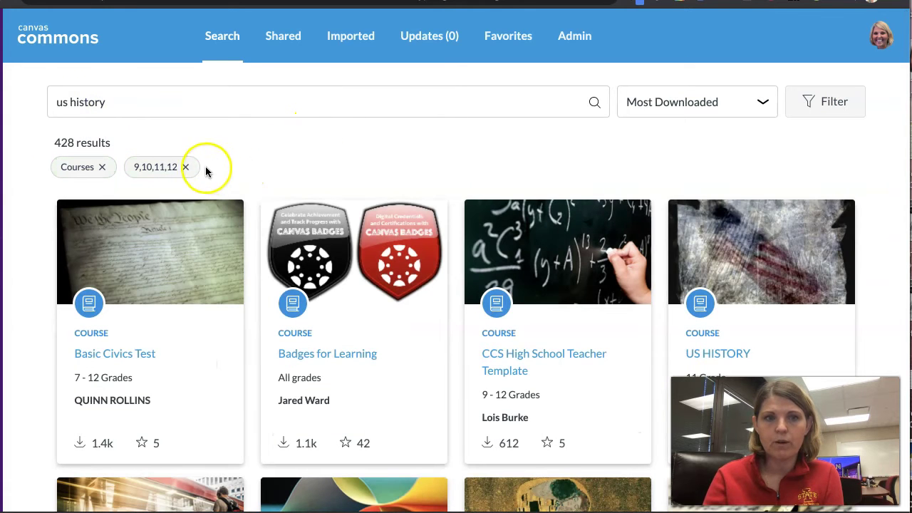
pyautogui.click(185, 167)
pyautogui.click(103, 167)
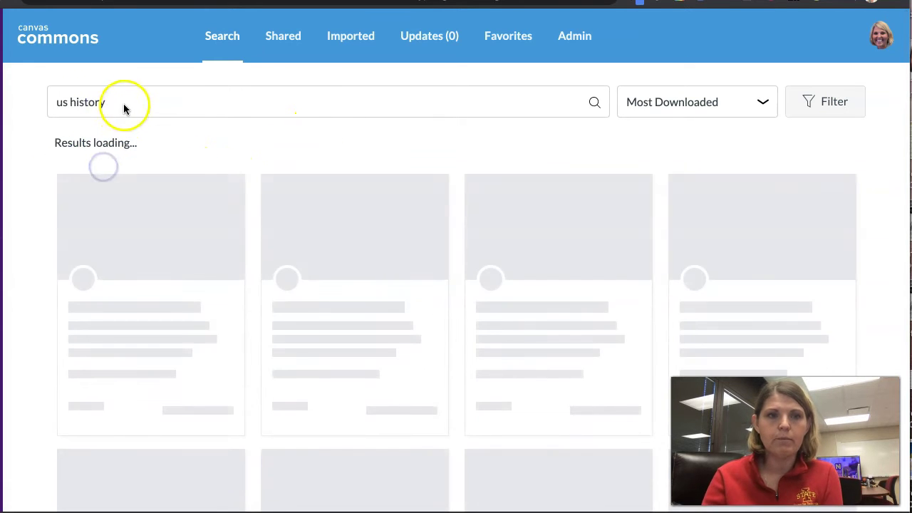
# Step: Replace the search with 'public service announcements' via the suggested term
pyautogui.click(123, 102)
pyautogui.hotkey('ctrl', 'a')
pyautogui.write('public ser')
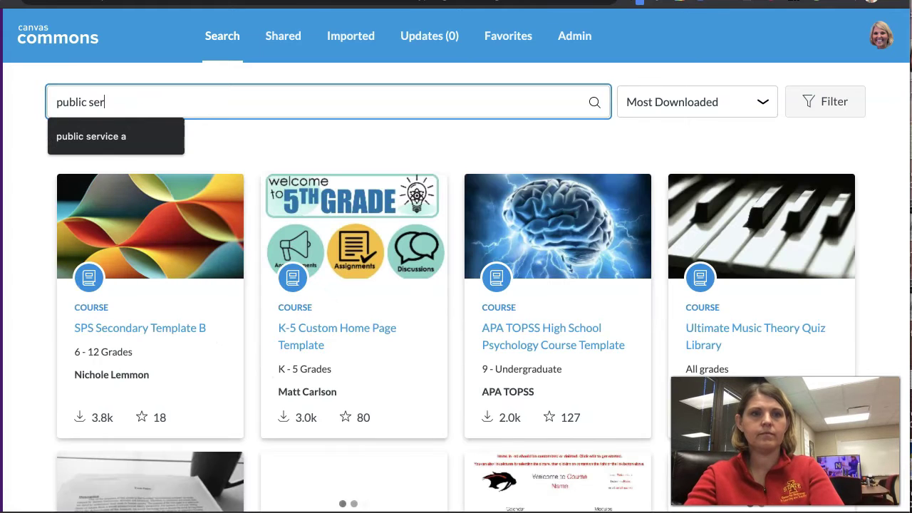
pyautogui.press('Down')
pyautogui.press('Return')
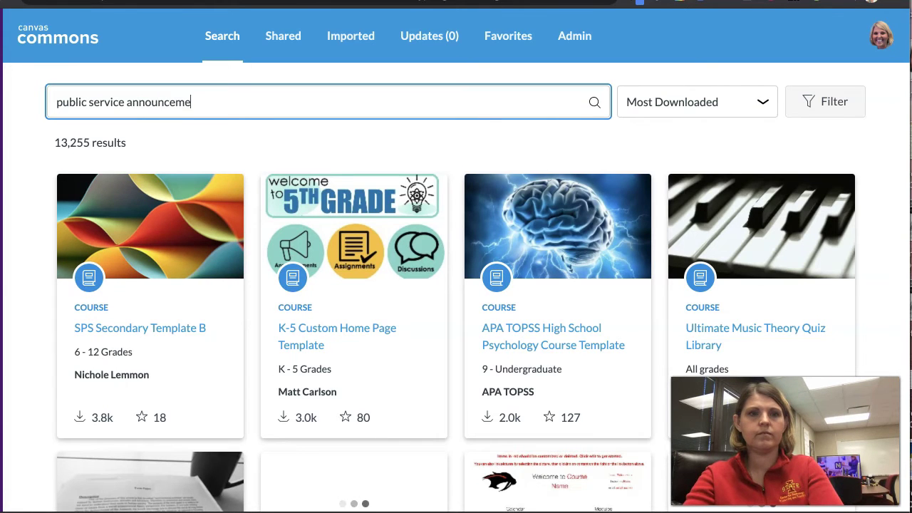
pyautogui.press('Return')
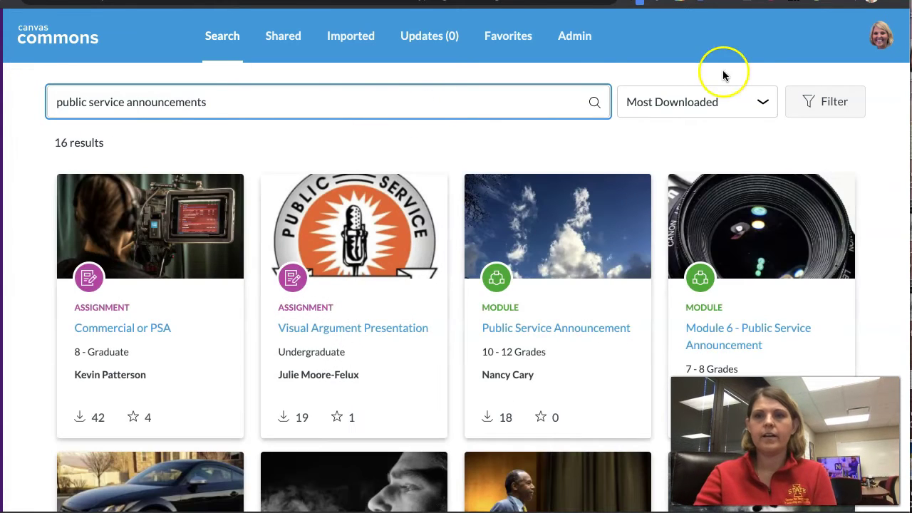
# Step: Filter the results to Modules and Assignments for 9th through 12th grade
pyautogui.click(826, 103)
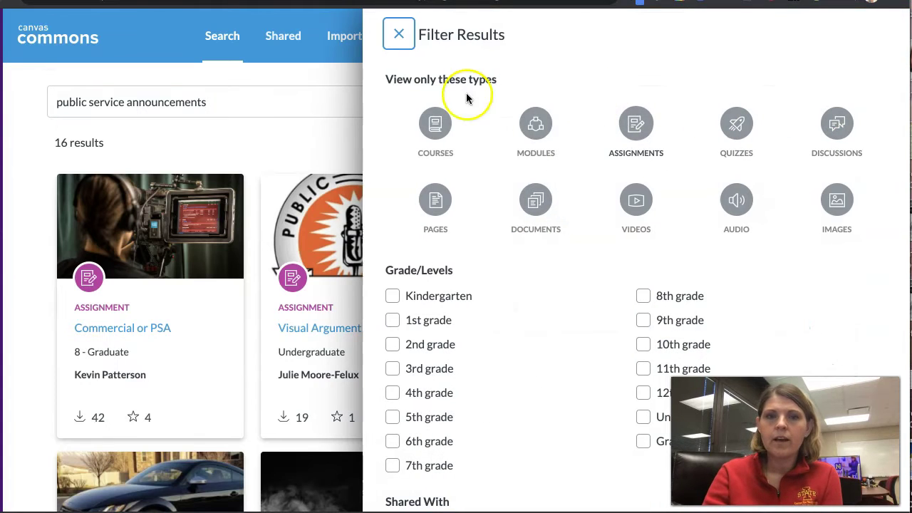
pyautogui.click(544, 128)
pyautogui.click(635, 126)
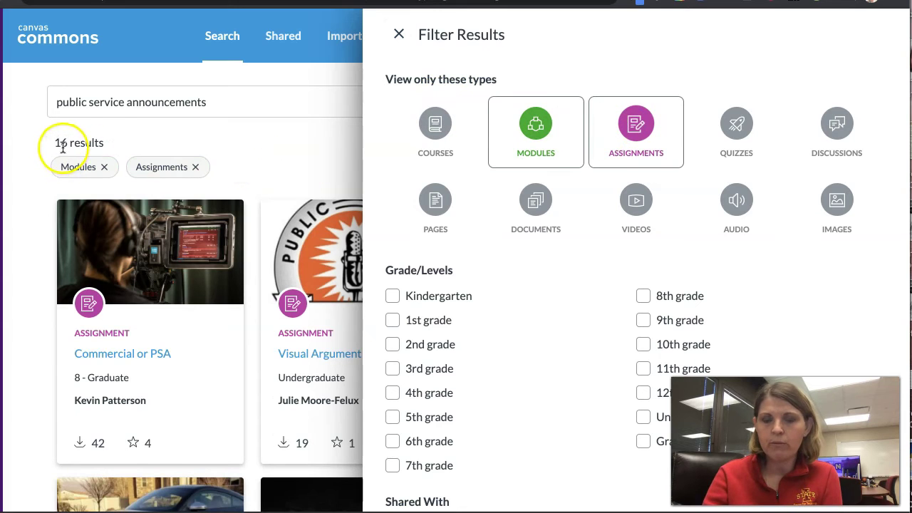
pyautogui.scroll(-1, 541, 282)
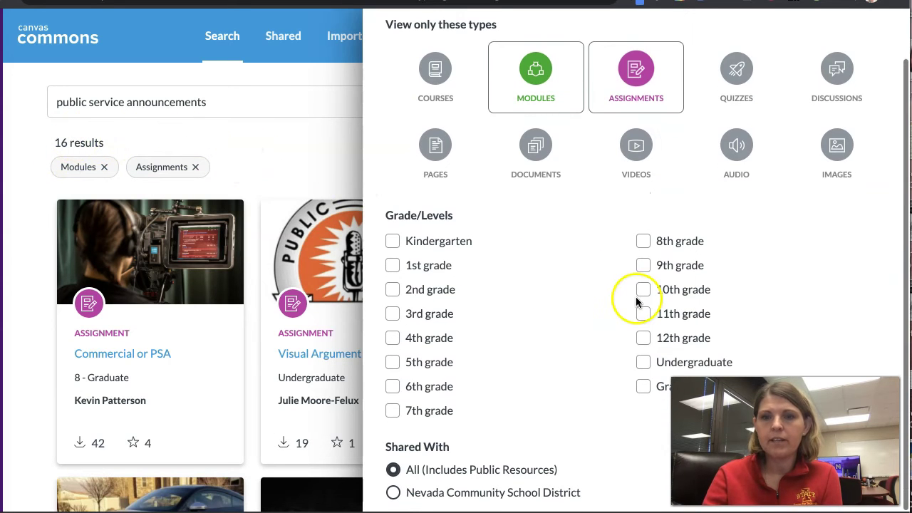
pyautogui.click(643, 266)
pyautogui.click(644, 289)
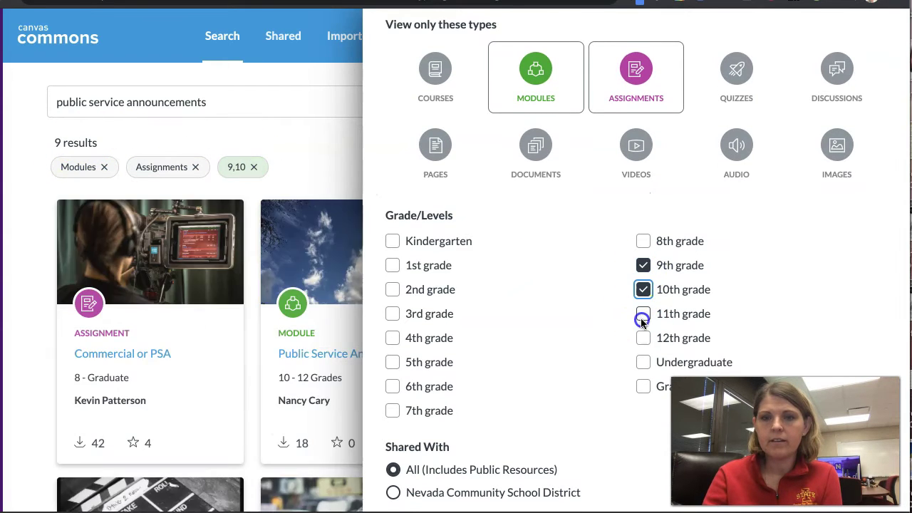
pyautogui.click(643, 314)
pyautogui.click(643, 337)
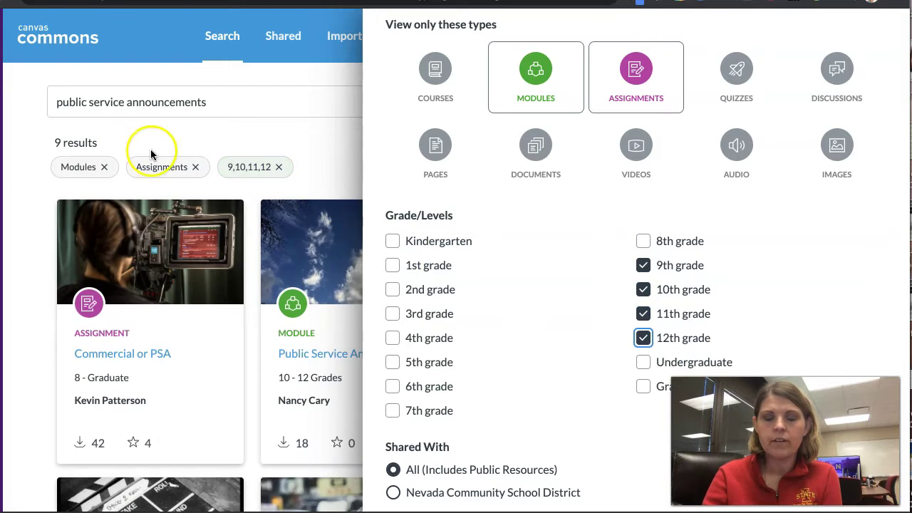
# Step: Close the filter panel and open the Public Service Announcement module
pyautogui.click(223, 133)
pyautogui.scroll(-2, 268, 131)
pyautogui.click(297, 188)
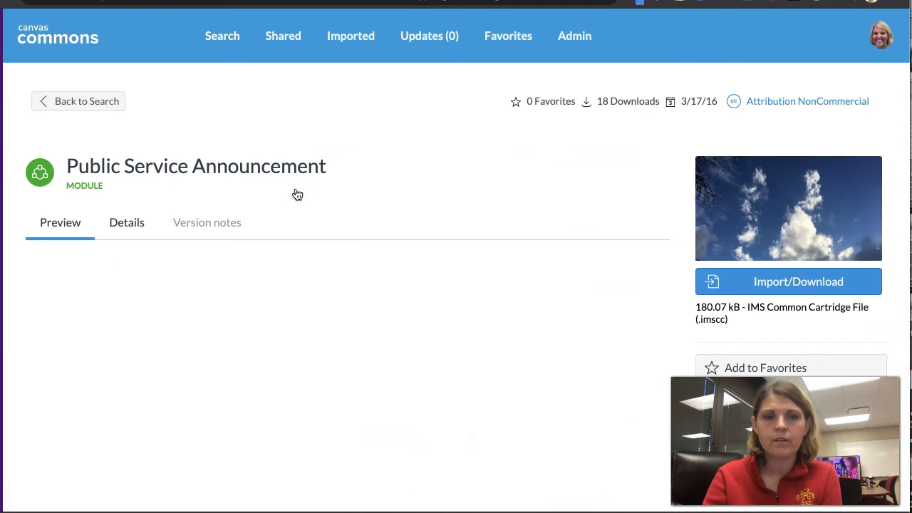
# Step: Scroll through the Public Service Announcement module, then go back to the results
pyautogui.scroll(-4, 298, 195)
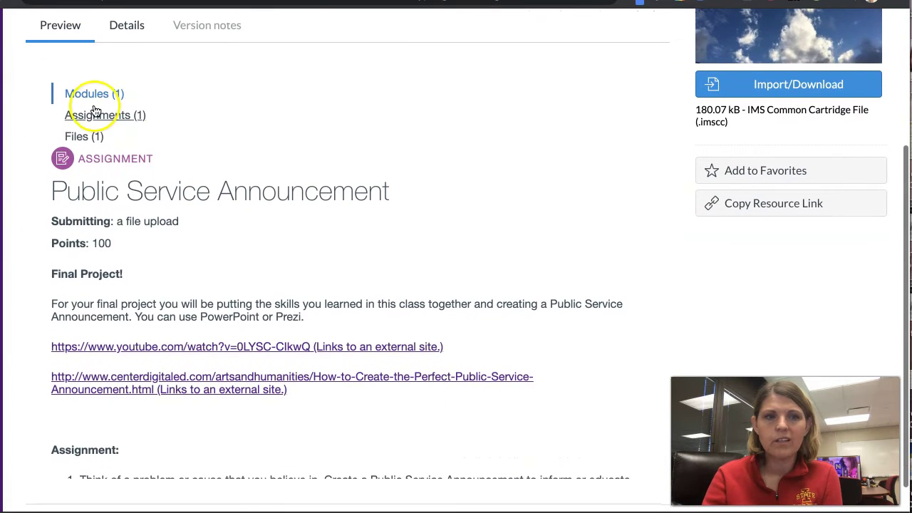
pyautogui.scroll(-3, 152, 195)
pyautogui.scroll(-2, 155, 196)
pyautogui.scroll(5, 155, 196)
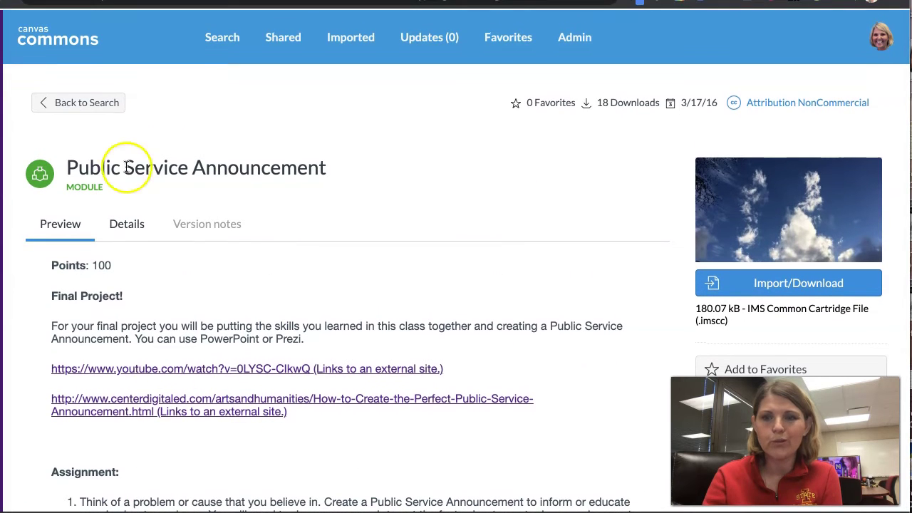
pyautogui.click(72, 105)
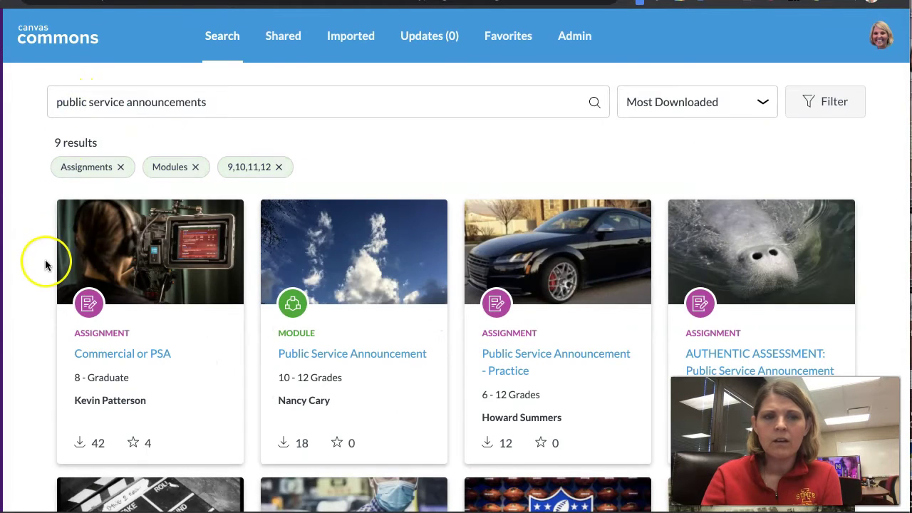
# Step: Open the 75-point Commercial or PSA assignment and review its rubric
pyautogui.scroll(-2, 46, 266)
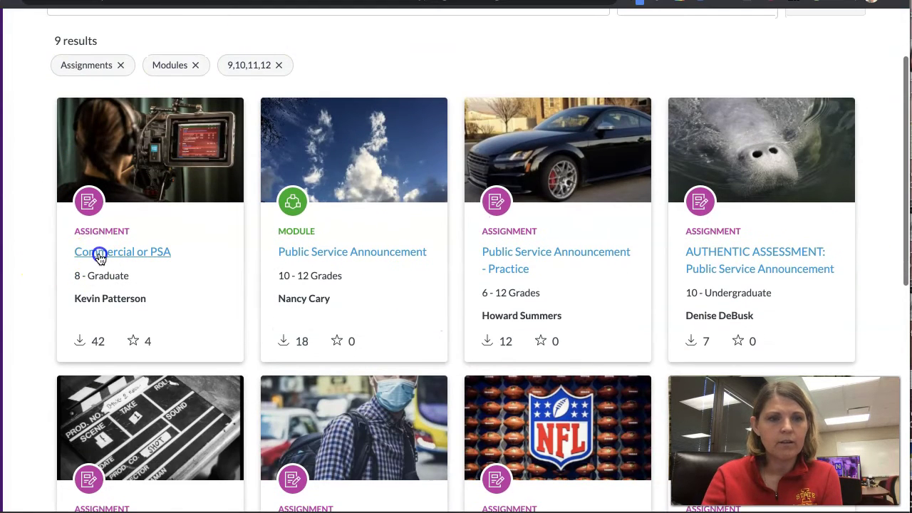
pyautogui.click(92, 312)
pyautogui.scroll(-4, 304, 210)
pyautogui.scroll(-4, 304, 211)
pyautogui.scroll(4, 304, 211)
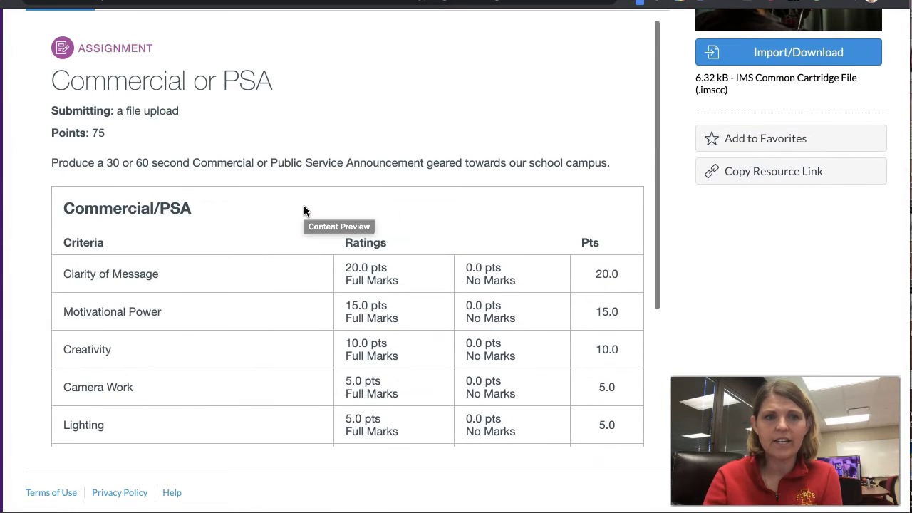
pyautogui.scroll(4, 31, 35)
# Step: Open the 150-point face-mask assignment from the results and read its ten questions
pyautogui.click(45, 36)
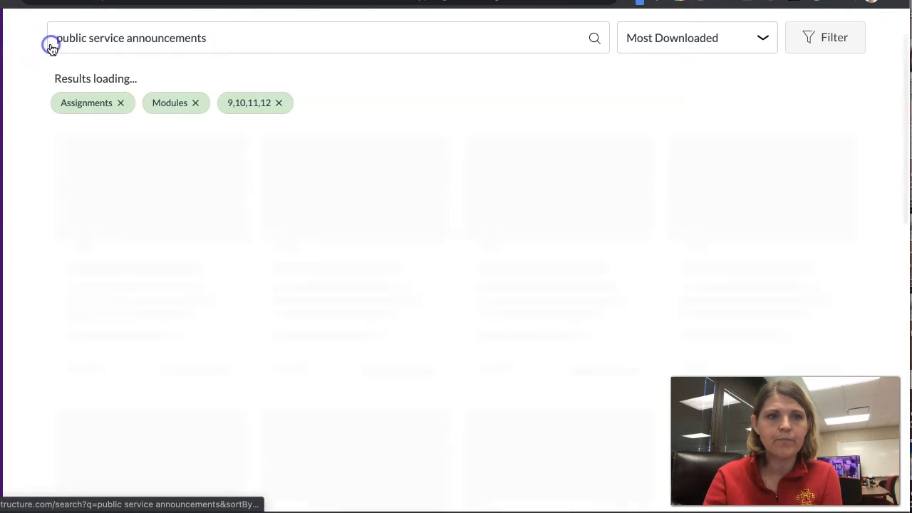
pyautogui.scroll(-3, 382, 213)
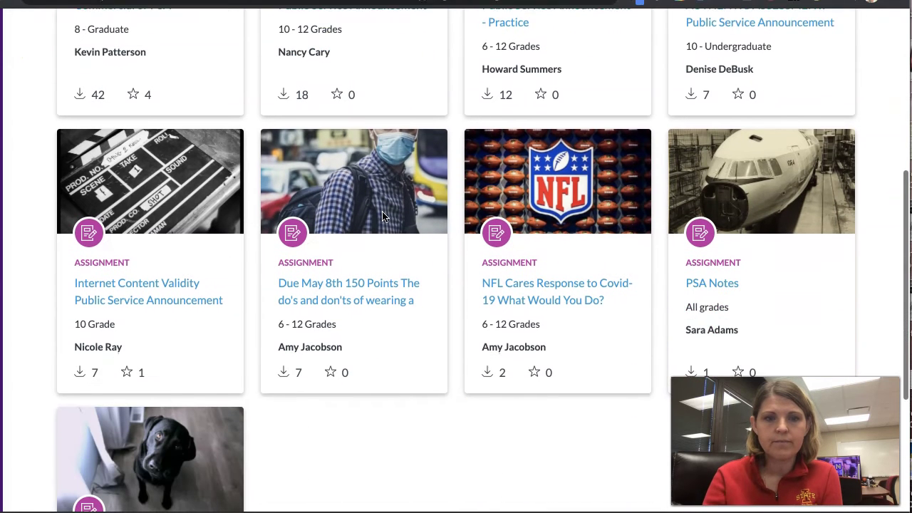
pyautogui.scroll(-1, 378, 221)
pyautogui.click(369, 269)
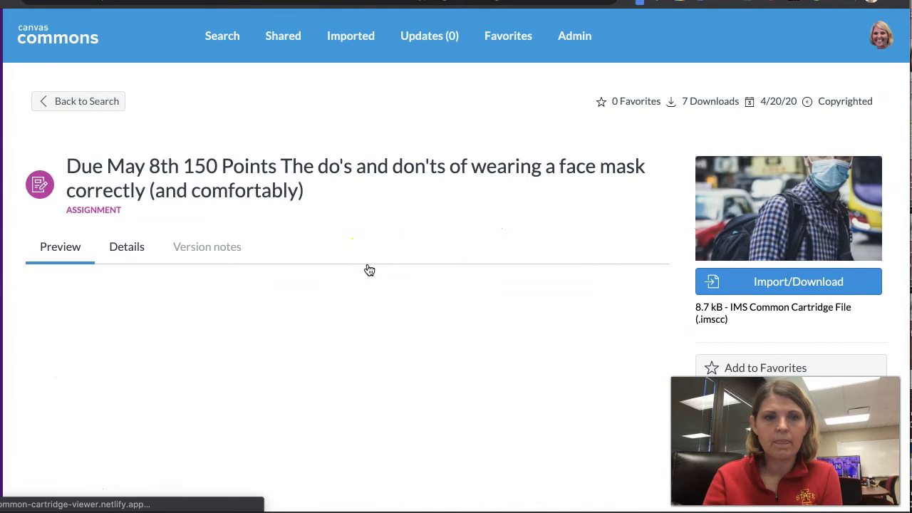
pyautogui.scroll(-2, 369, 270)
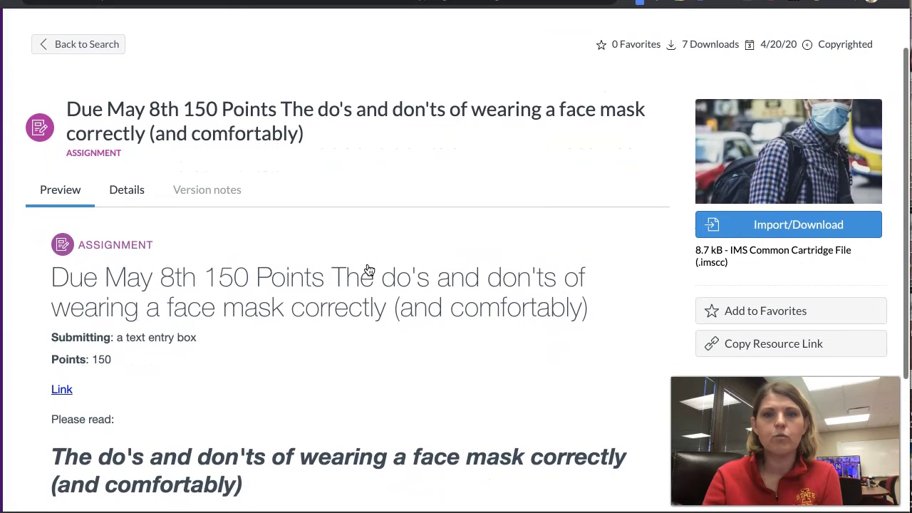
pyautogui.scroll(-1, 368, 269)
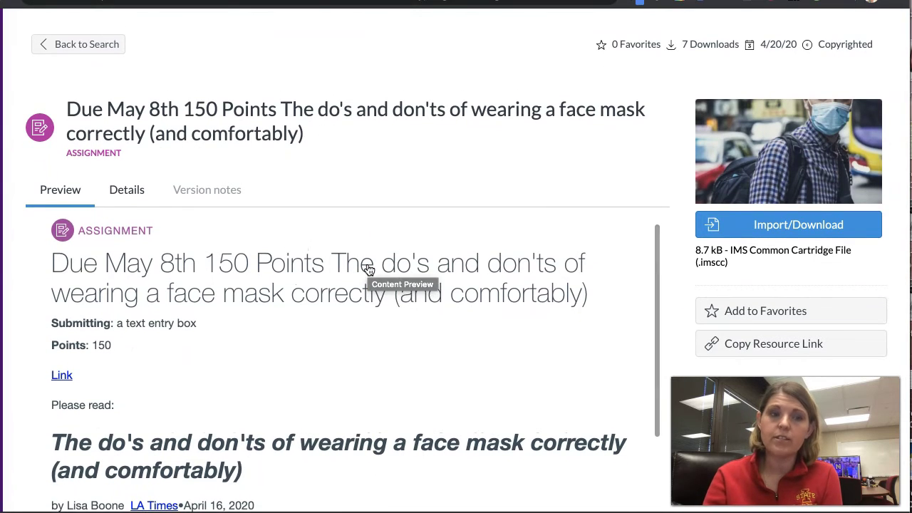
pyautogui.scroll(-10, 368, 270)
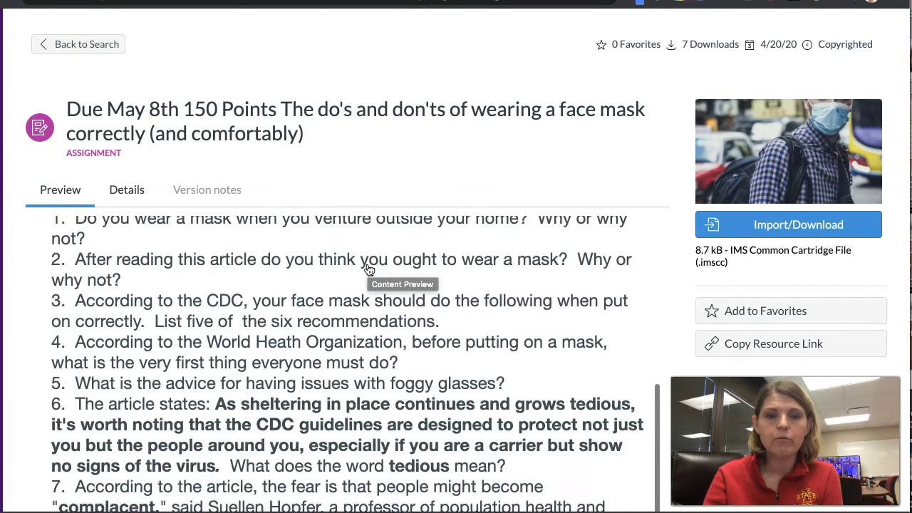
pyautogui.scroll(-8, 368, 269)
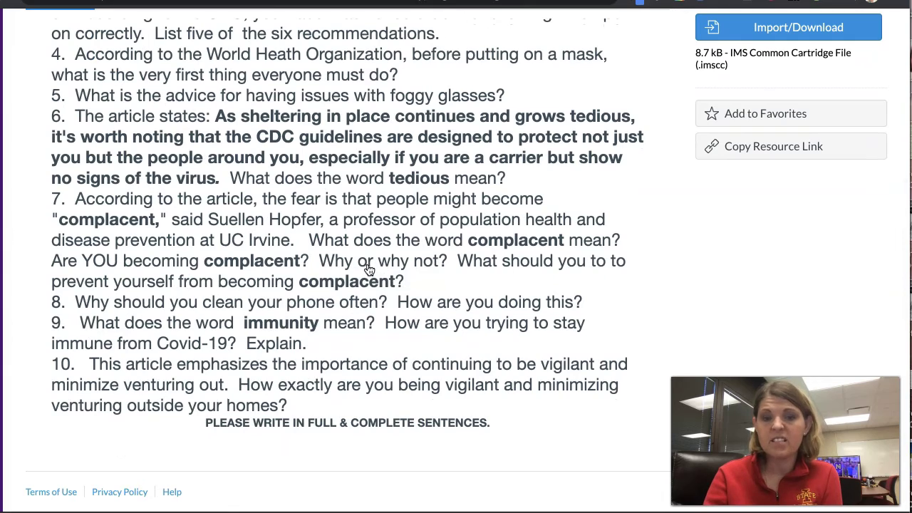
pyautogui.scroll(15, 368, 269)
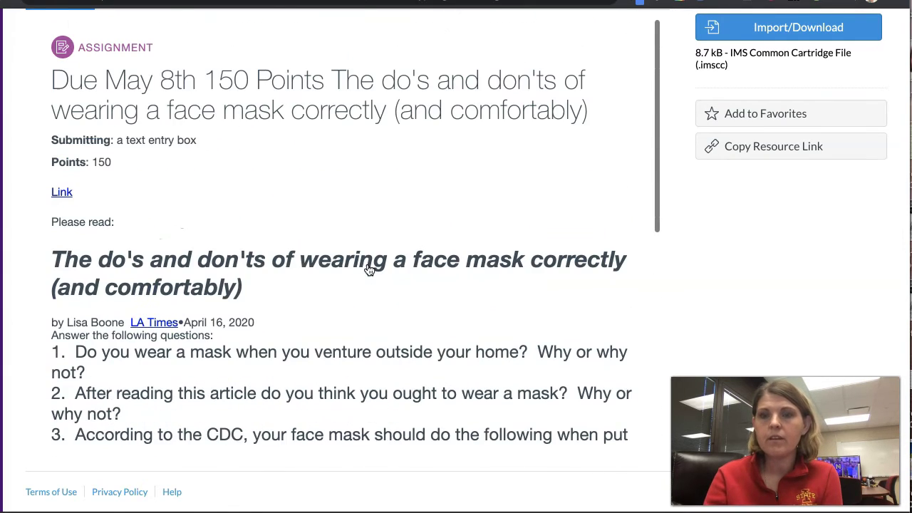
pyautogui.scroll(3, 369, 270)
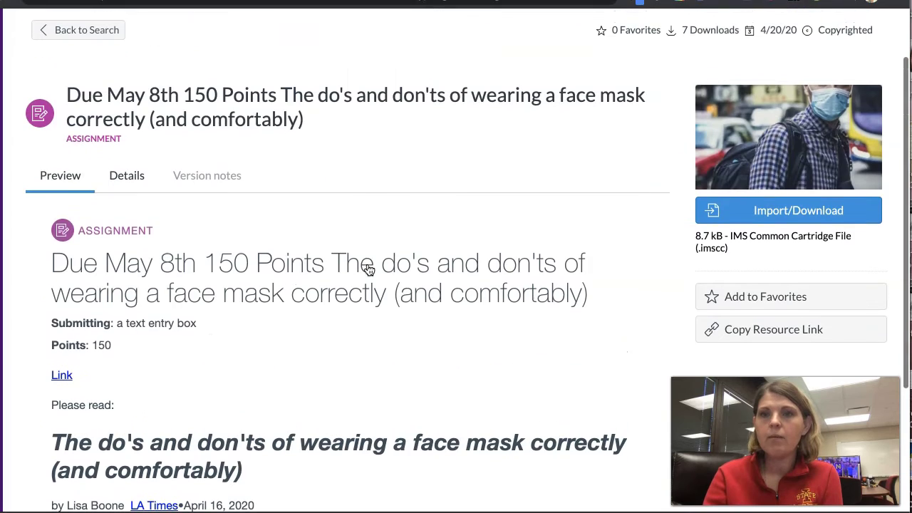
# Step: Import the face-mask assignment into the A/V Prod (CubTV) course
pyautogui.click(803, 215)
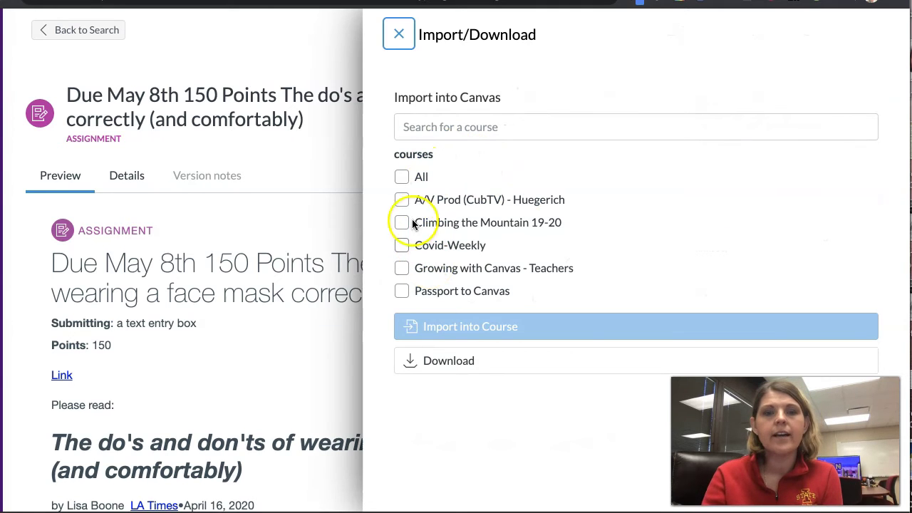
pyautogui.click(400, 201)
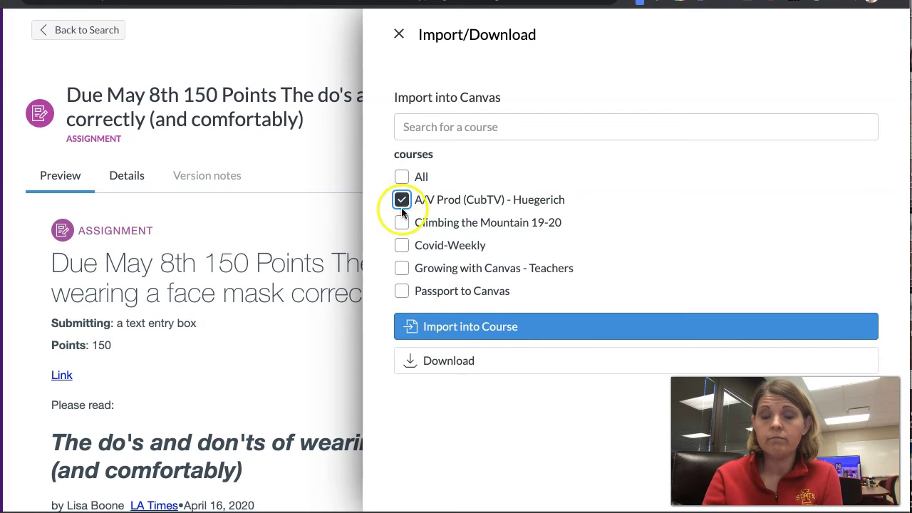
pyautogui.click(475, 328)
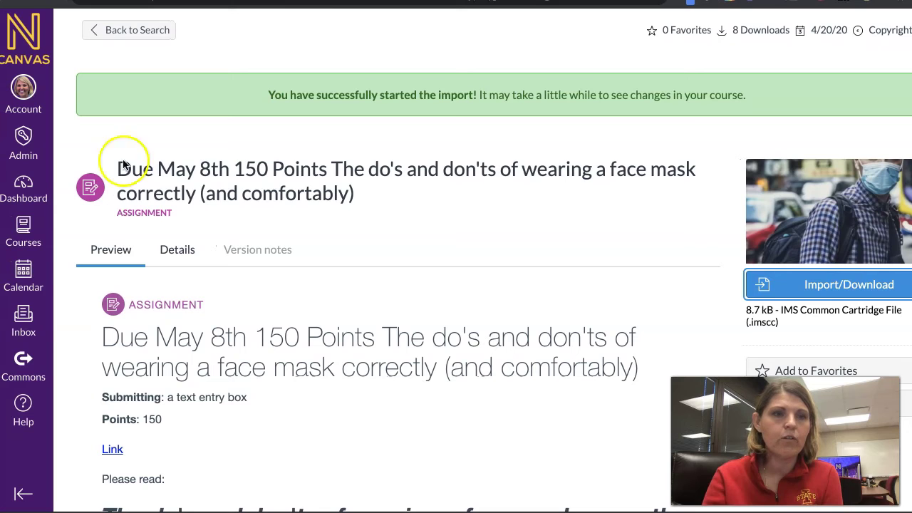
pyautogui.click(23, 200)
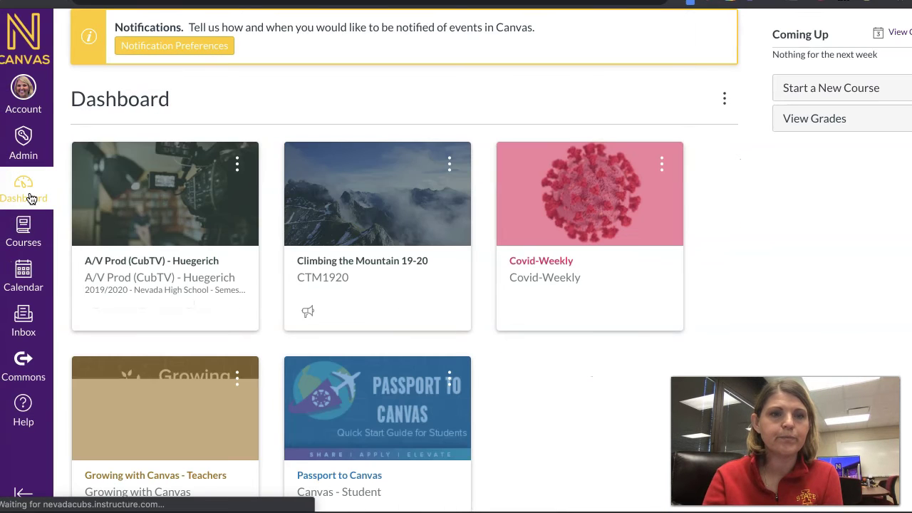
pyautogui.click(120, 260)
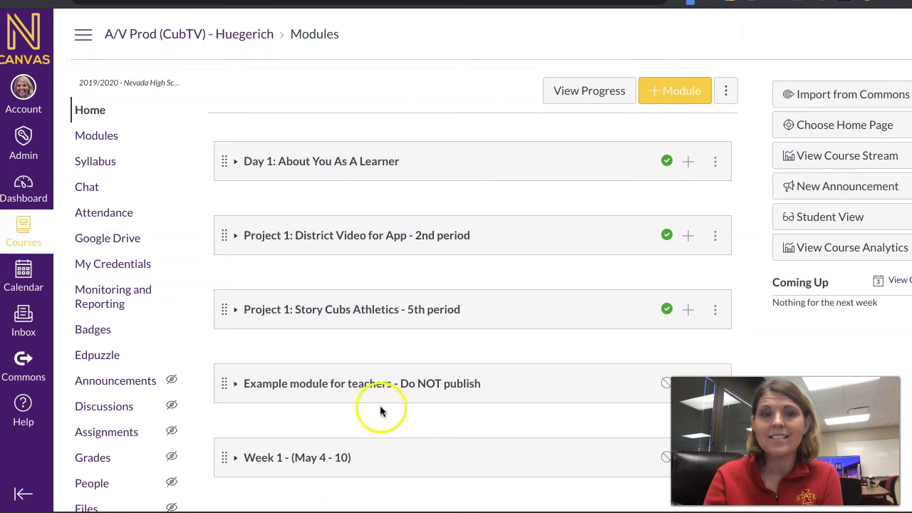
pyautogui.scroll(-5, 402, 425)
pyautogui.scroll(2, 416, 427)
pyautogui.scroll(2, 417, 428)
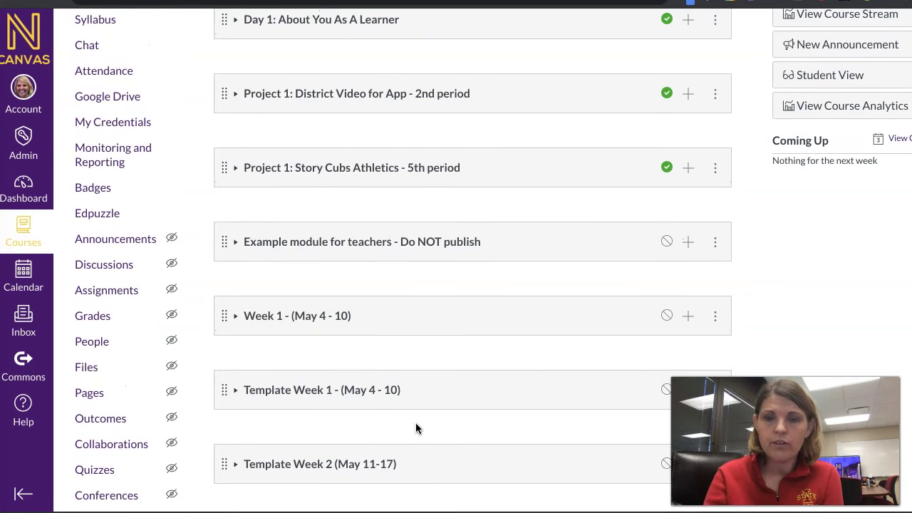
pyautogui.scroll(-4, 415, 428)
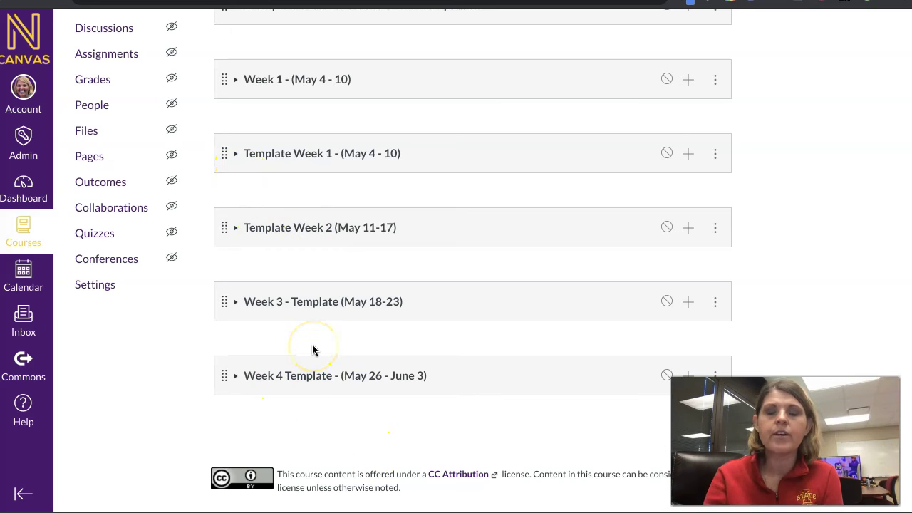
pyautogui.scroll(1, 312, 350)
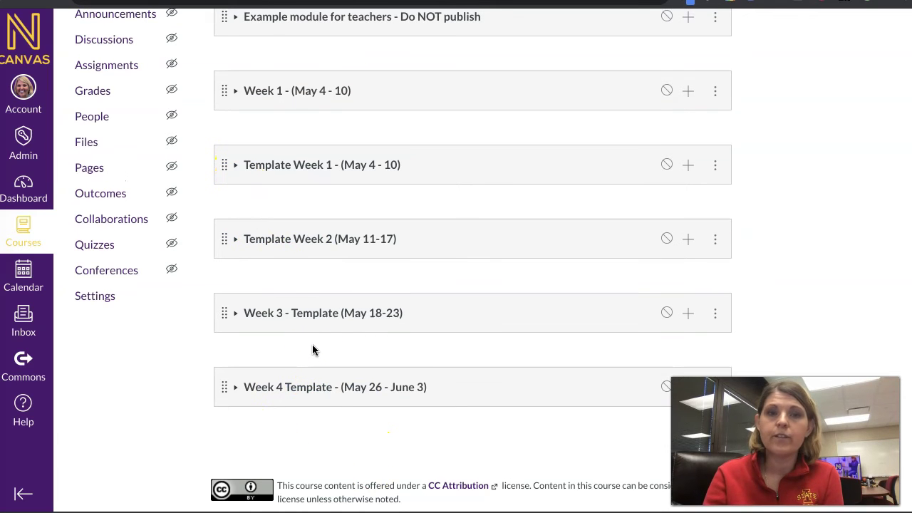
pyautogui.scroll(5, 312, 350)
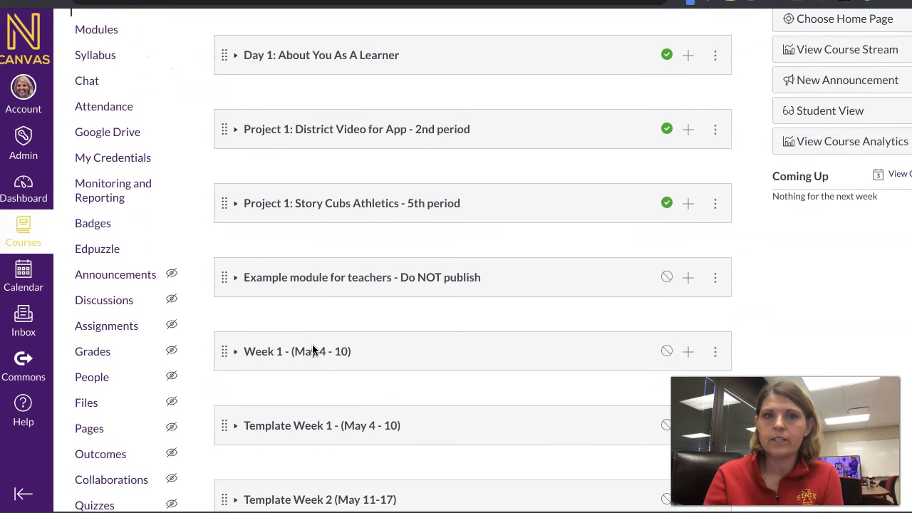
pyautogui.scroll(2, 312, 348)
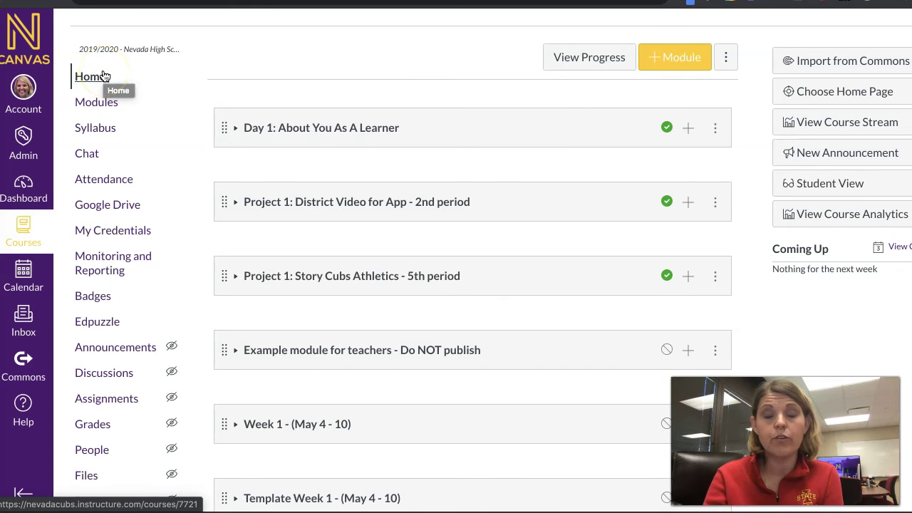
pyautogui.scroll(-4, 265, 153)
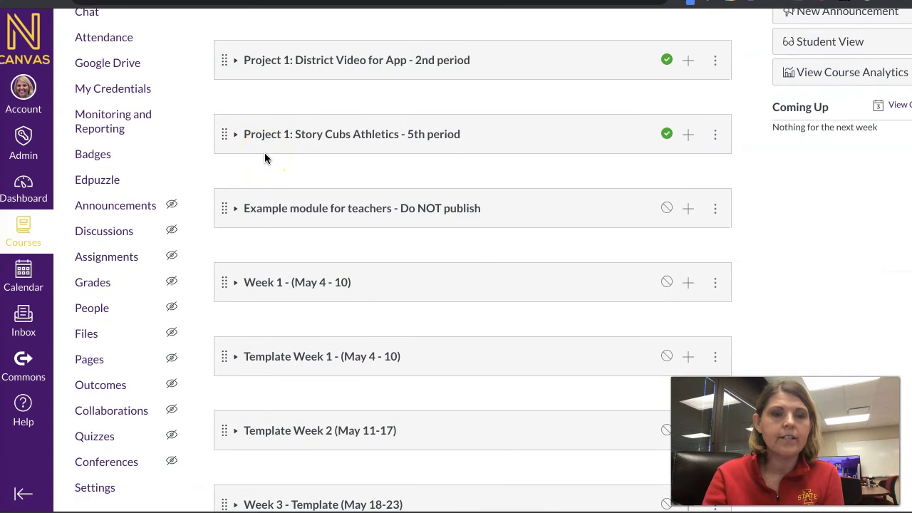
pyautogui.scroll(-1, 265, 154)
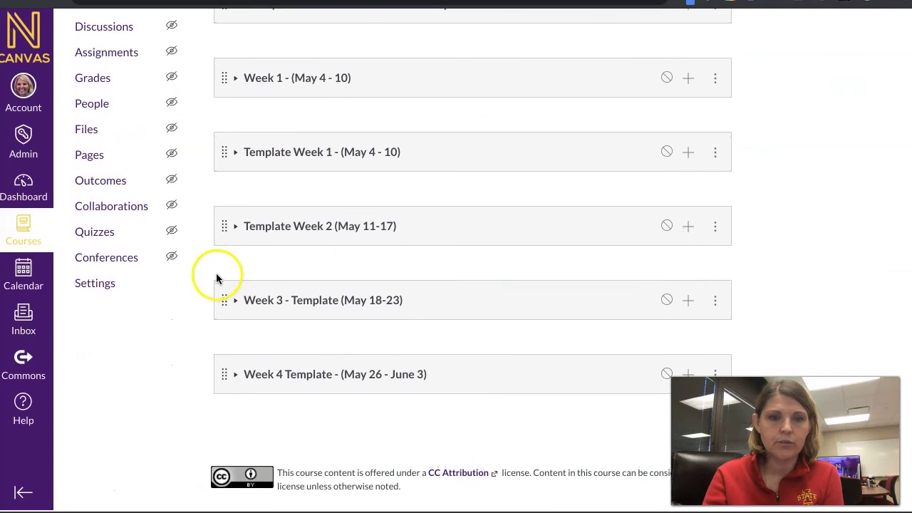
# Step: Add the imported face-mask assignment as an item in the Week 3 - Template module
pyautogui.click(236, 303)
pyautogui.scroll(-3, 236, 304)
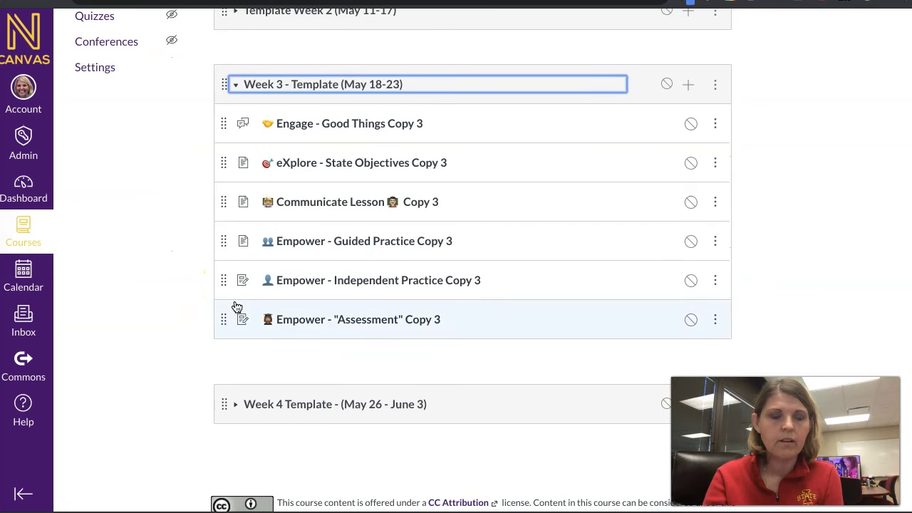
pyautogui.scroll(1, 237, 306)
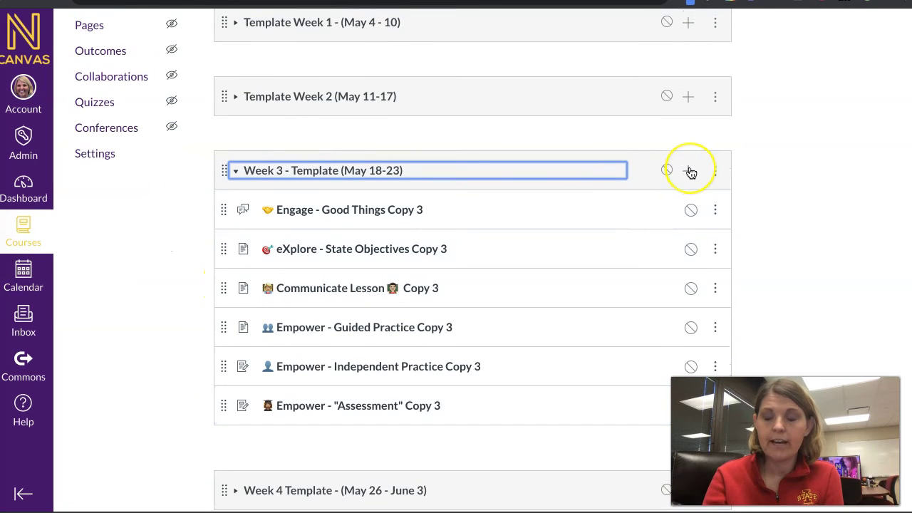
pyautogui.click(688, 171)
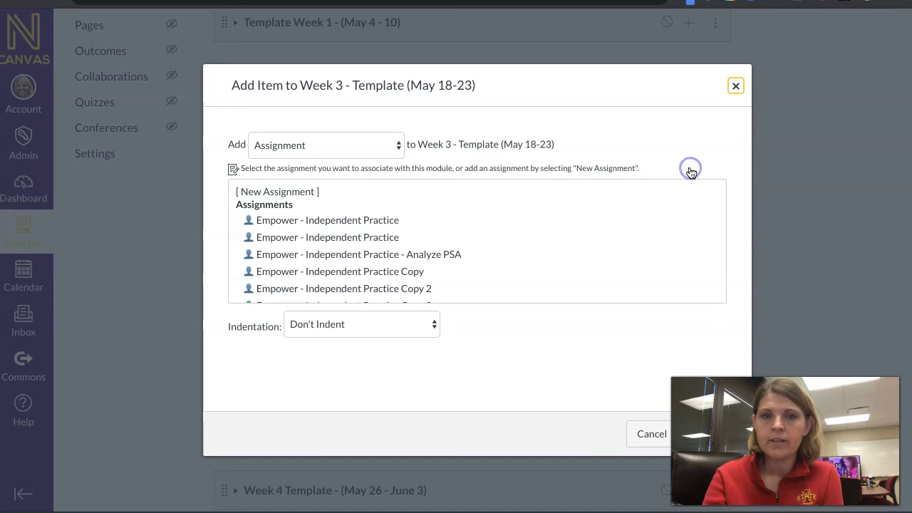
pyautogui.scroll(-5, 333, 220)
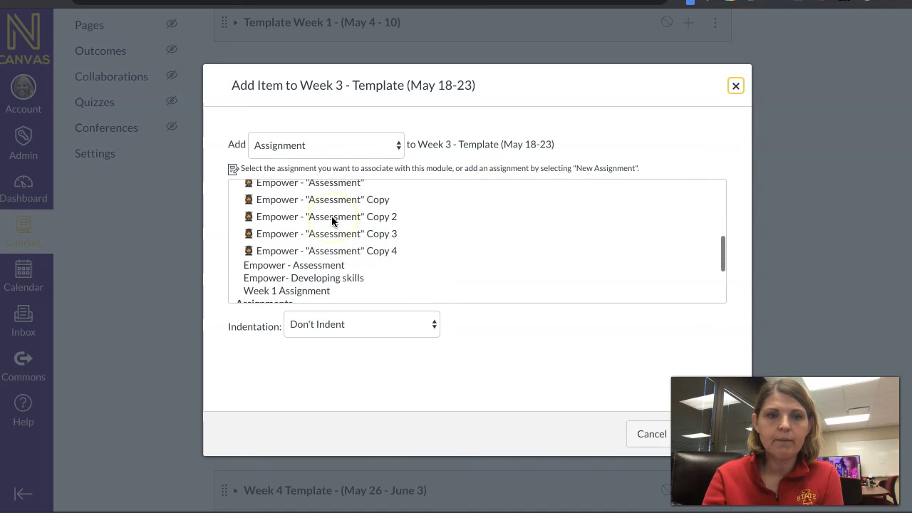
pyautogui.scroll(-2, 332, 220)
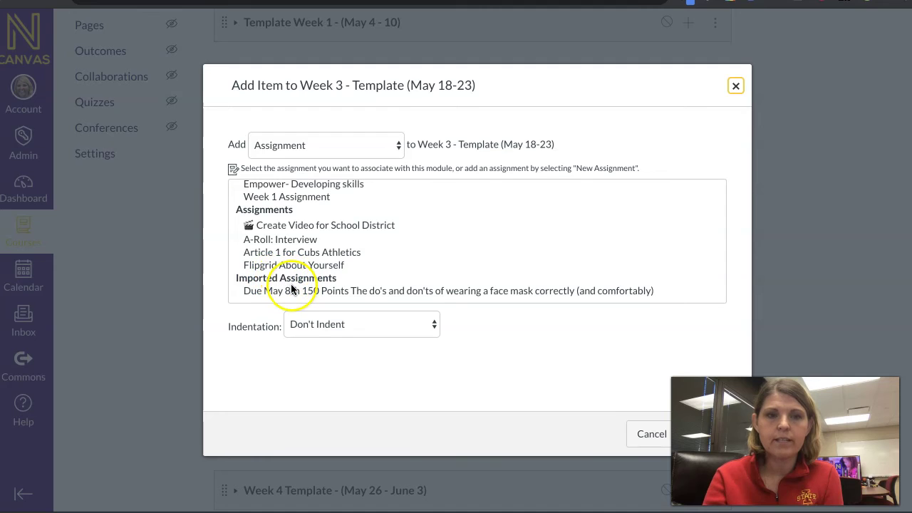
pyautogui.click(377, 291)
pyautogui.moveTo(503, 88); pyautogui.dragTo(417, 47)
pyautogui.click(632, 406)
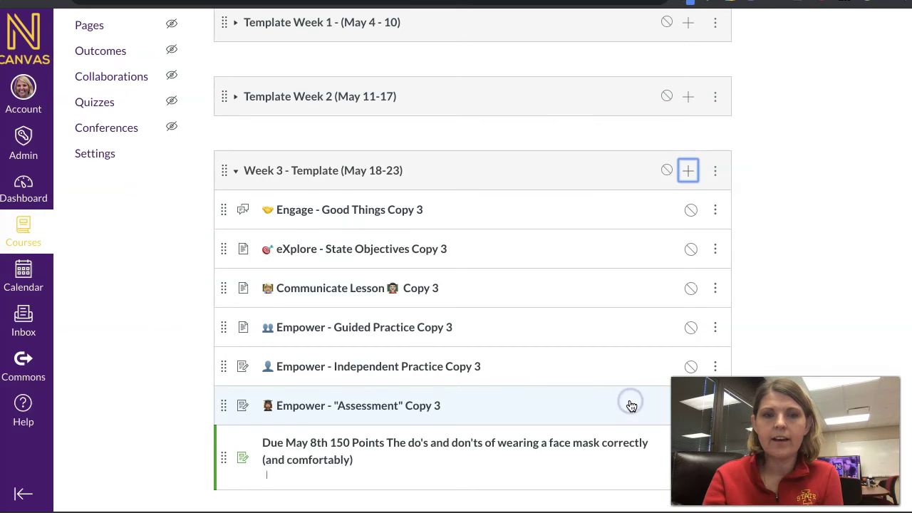
# Step: Remove the face-mask assignment from Week 3 - Template and return to Canvas Commons
pyautogui.scroll(-3, 632, 404)
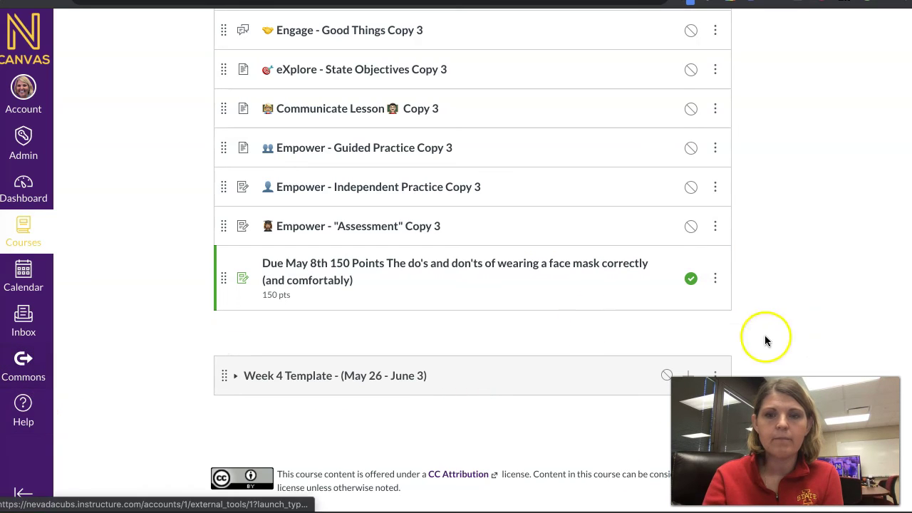
pyautogui.click(715, 278)
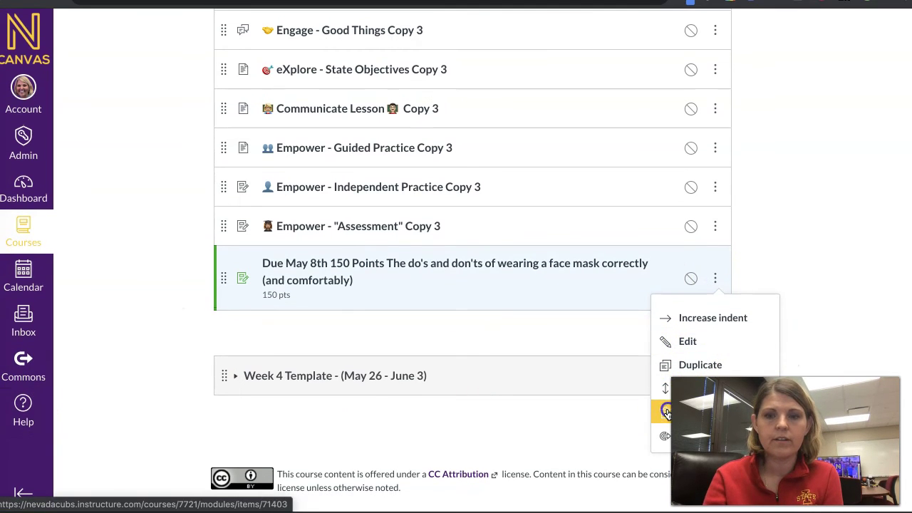
pyautogui.click(670, 409)
pyautogui.click(599, 77)
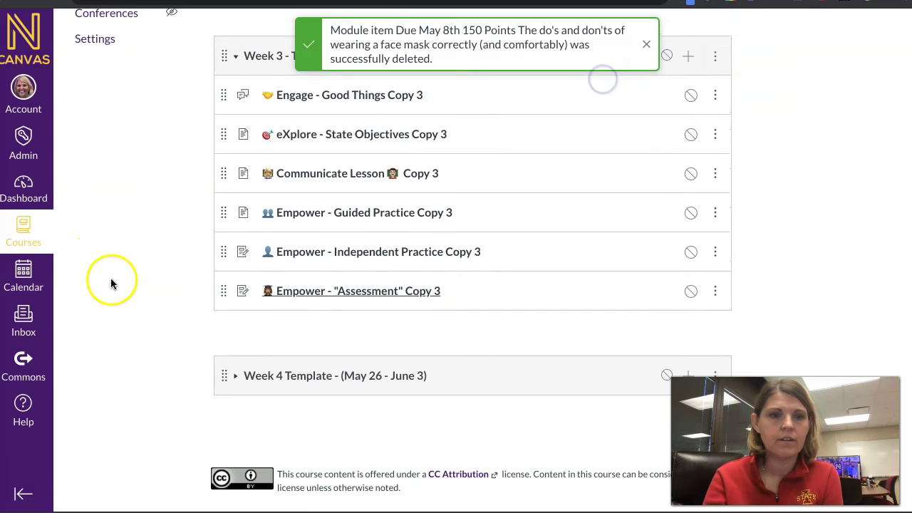
pyautogui.click(22, 360)
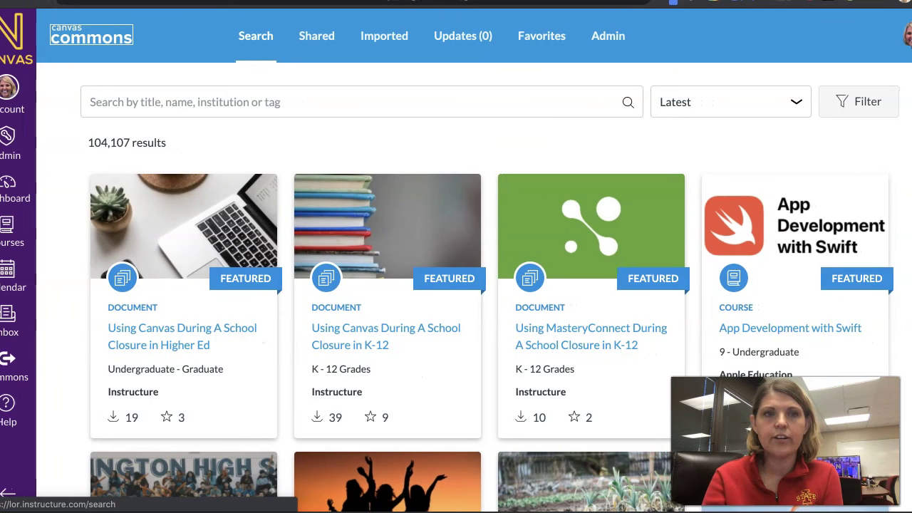
# Step: Filter the Commons results to show only the Videos resource type
pyautogui.click(834, 106)
pyautogui.scroll(-2, 784, 210)
pyautogui.scroll(2, 785, 216)
pyautogui.click(658, 205)
pyautogui.click(164, 104)
pyautogui.click(418, 34)
# Step: Enter 'multiplying fractions' as the search term
pyautogui.click(275, 102)
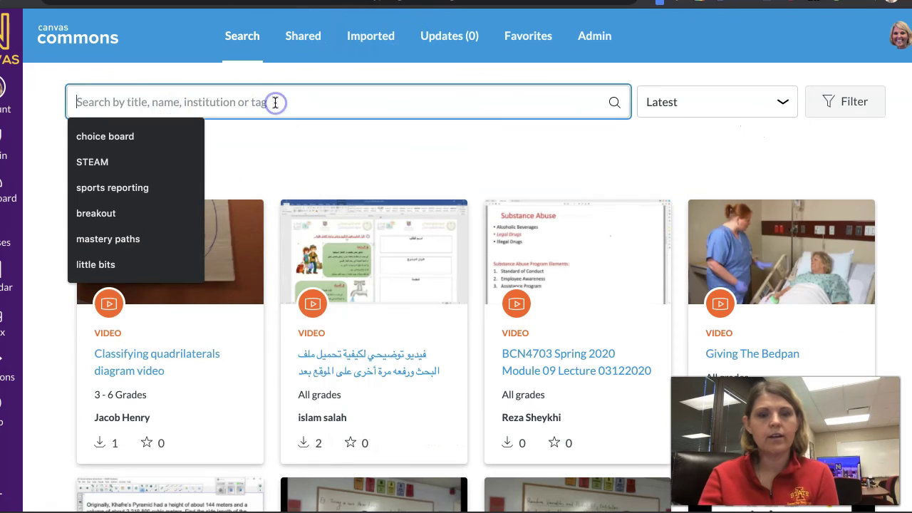
pyautogui.write('multipli')
pyautogui.press('BackSpace')
pyautogui.press('BackSpace')
pyautogui.write('lyin')
pyautogui.press('BackSpace')
pyautogui.write('ing fractions')
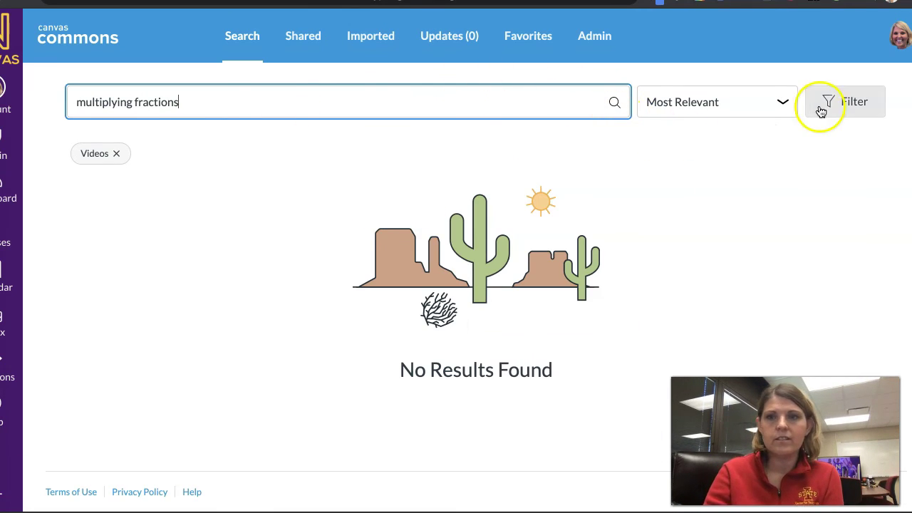
# Step: Shorten the video search to just 'fractions' by deleting 'multiplying'
pyautogui.click(823, 106)
pyautogui.scroll(-1, 719, 262)
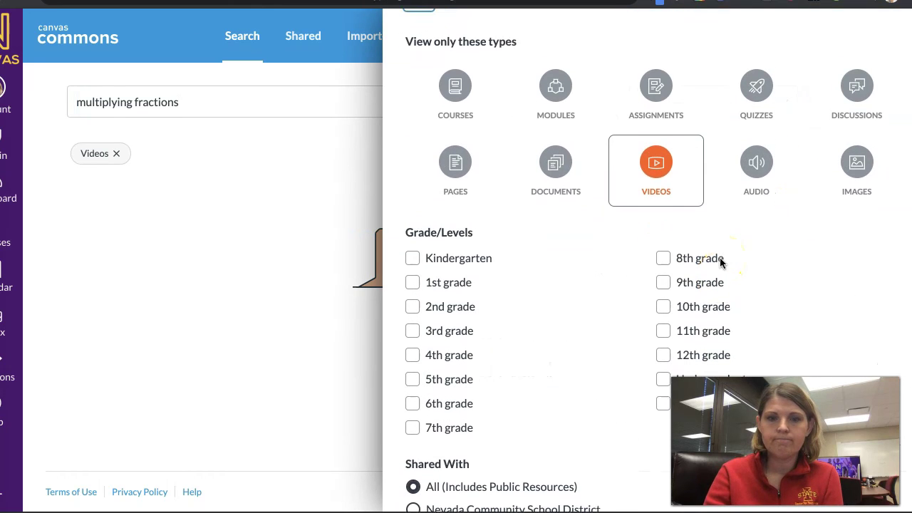
pyautogui.scroll(1, 721, 261)
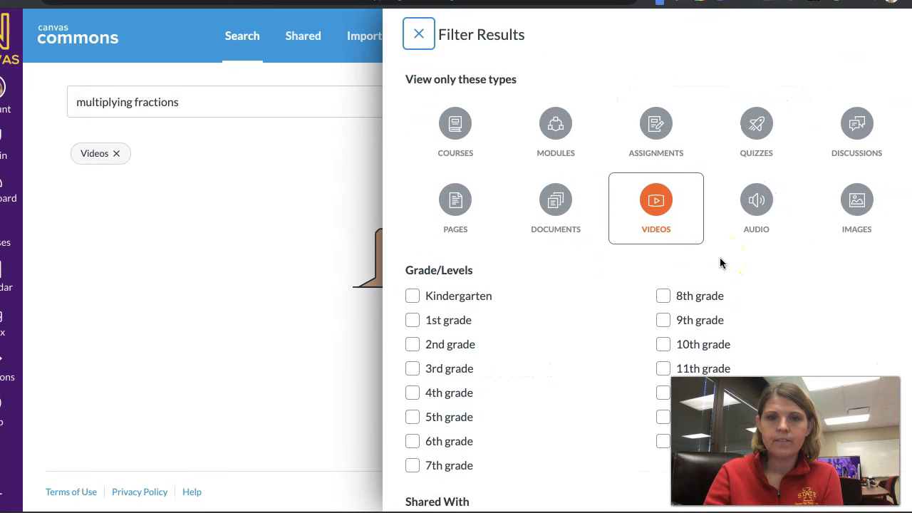
pyautogui.click(188, 102)
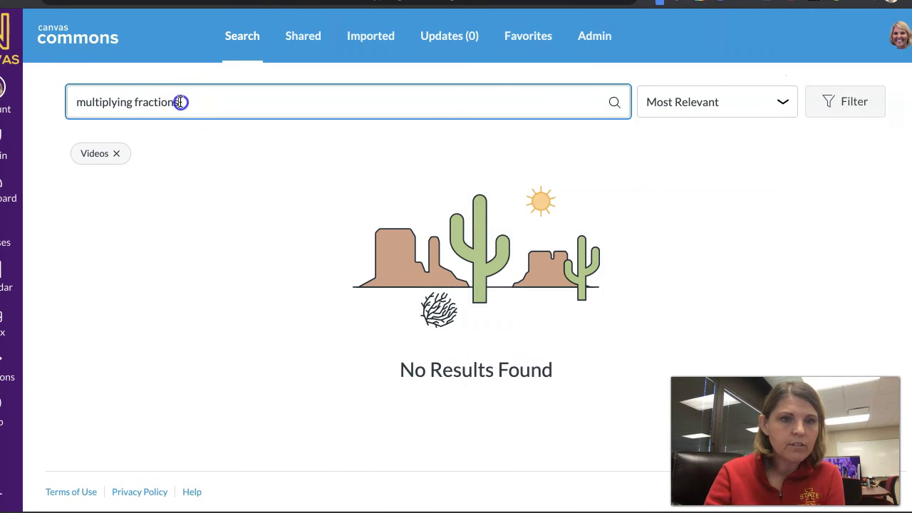
pyautogui.moveTo(137, 102); pyautogui.dragTo(55, 96)
pyautogui.press('BackSpace')
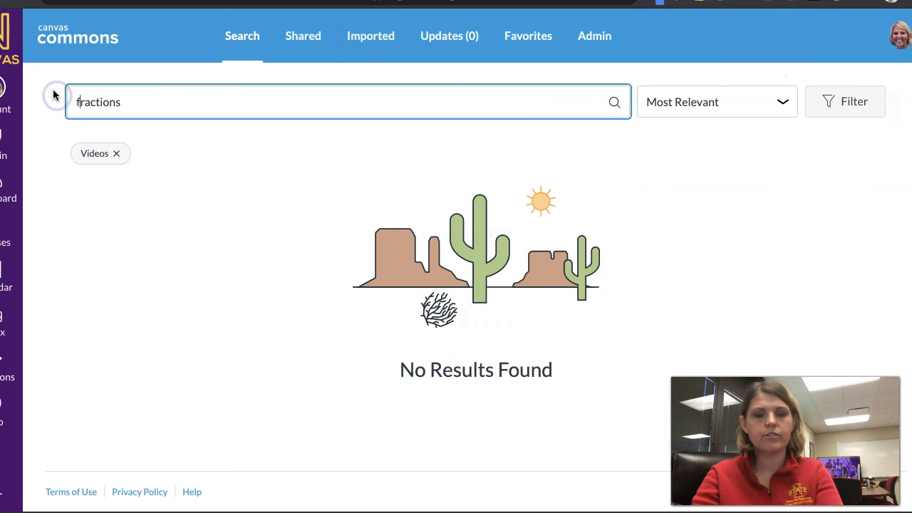
pyautogui.scroll(-1, 326, 218)
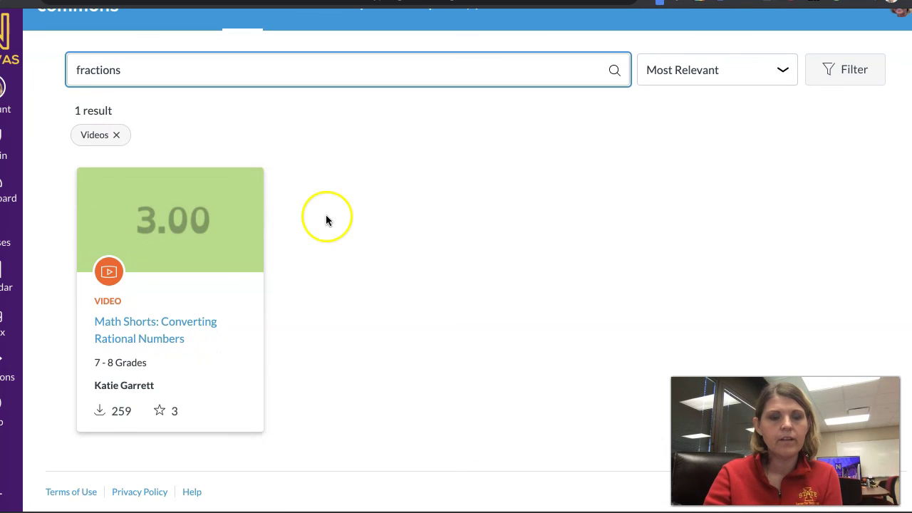